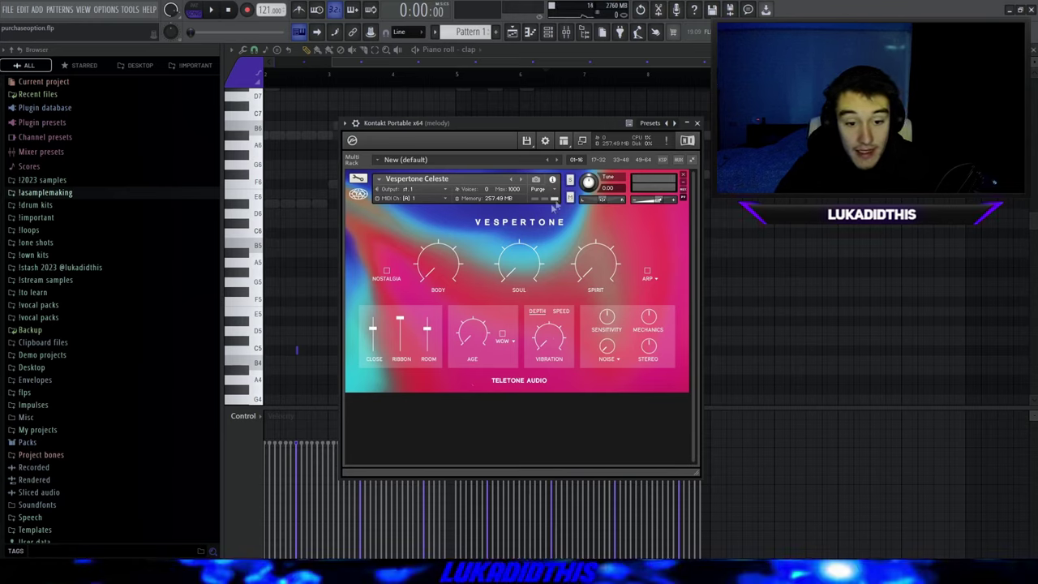
Step: Open the Kontakt melody's piano roll and examine its chord and melody notes across the whole pattern
key("F7")
scroll(261, 200, "up", 2)
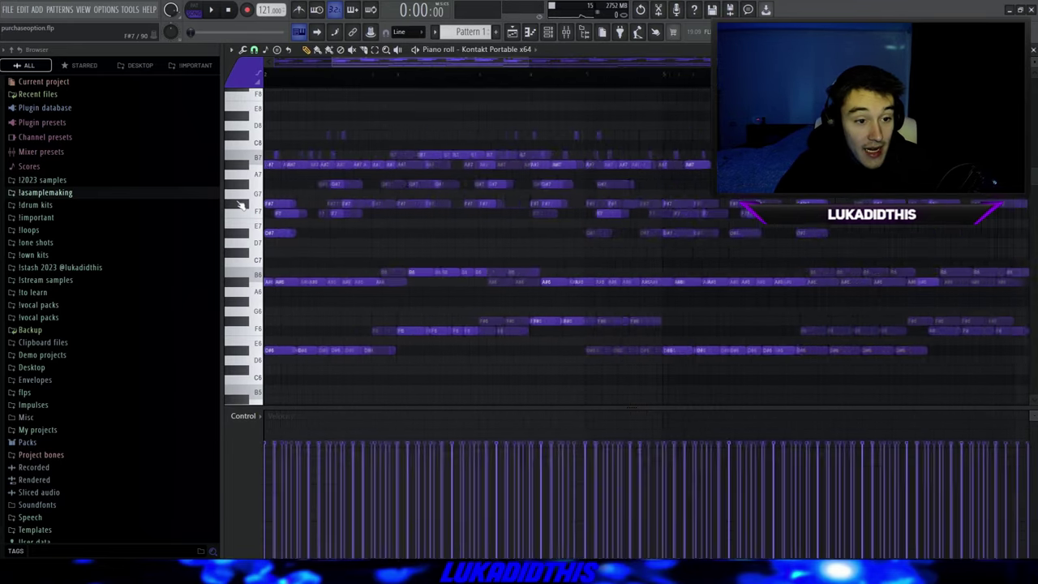
scroll(301, 227, "down", 3)
scroll(288, 255, "up", 3)
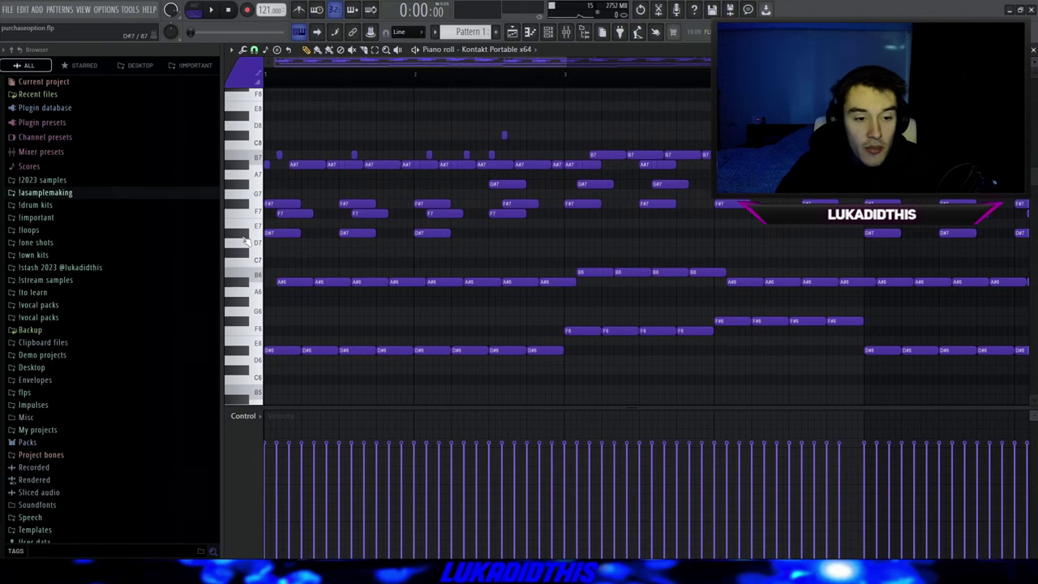
scroll(275, 324, "up", 3)
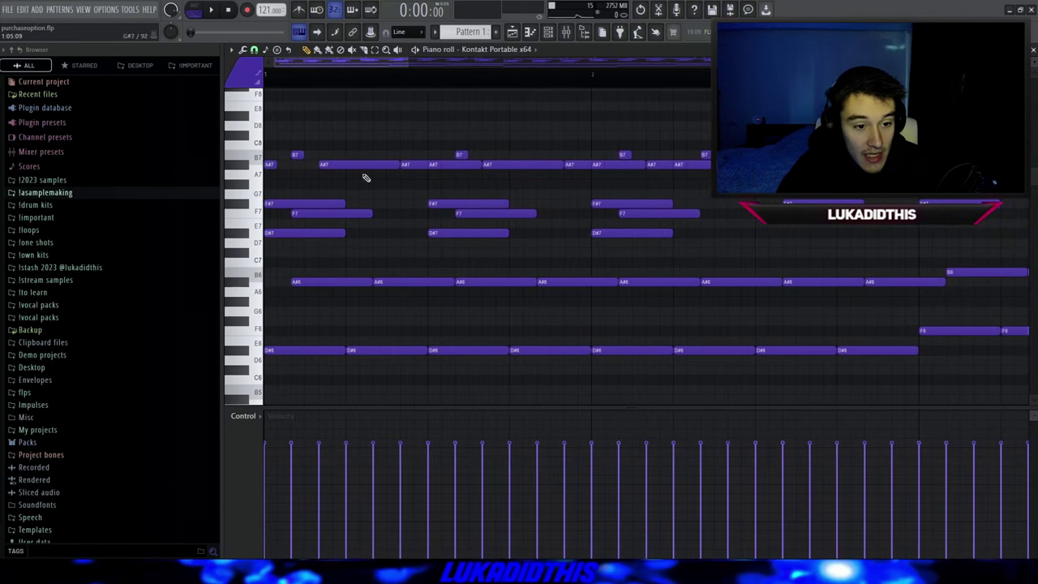
scroll(400, 227, "down", 1)
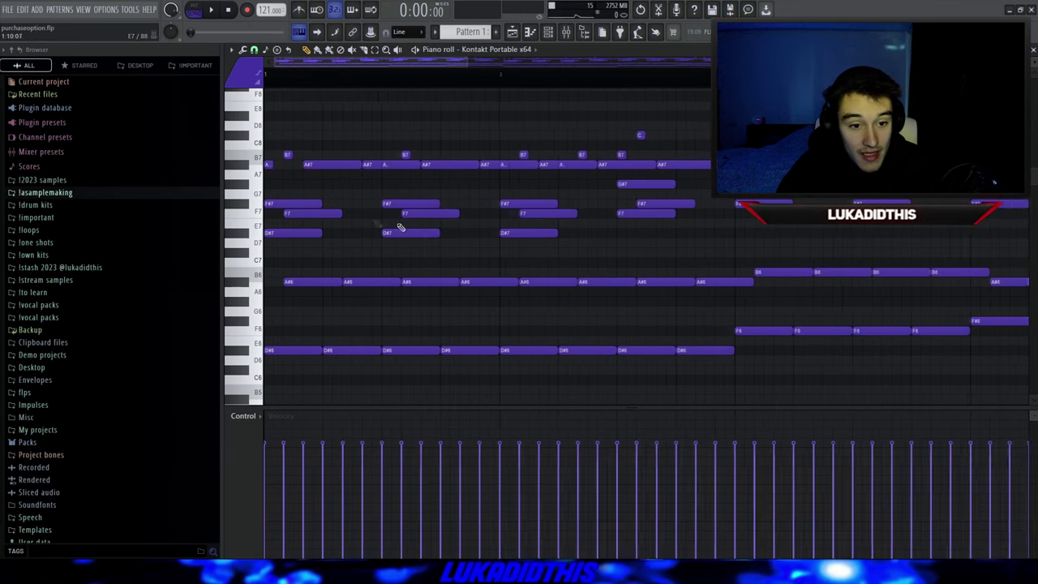
scroll(316, 144, "down", 2)
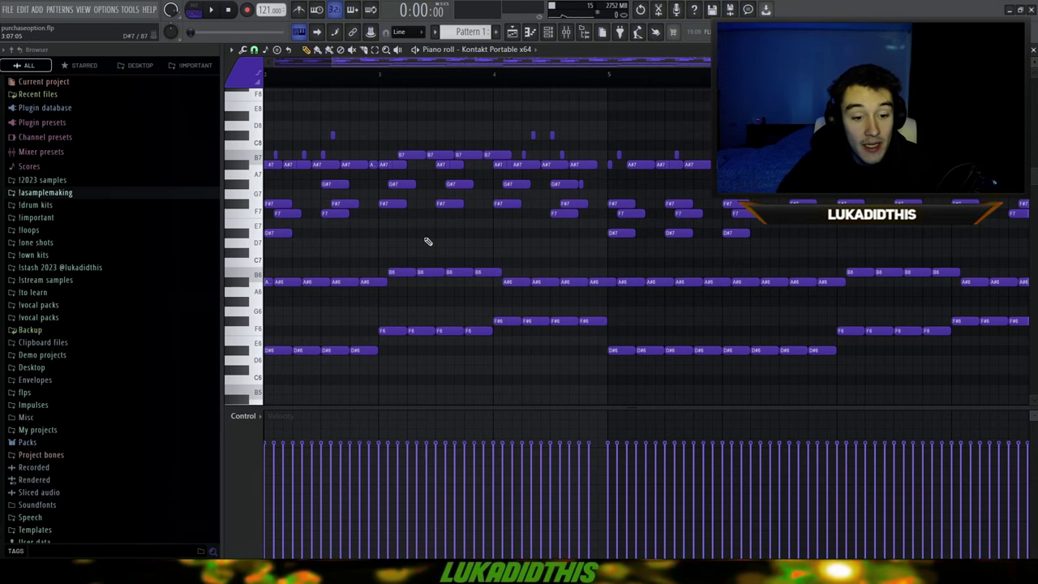
scroll(395, 228, "down", 2)
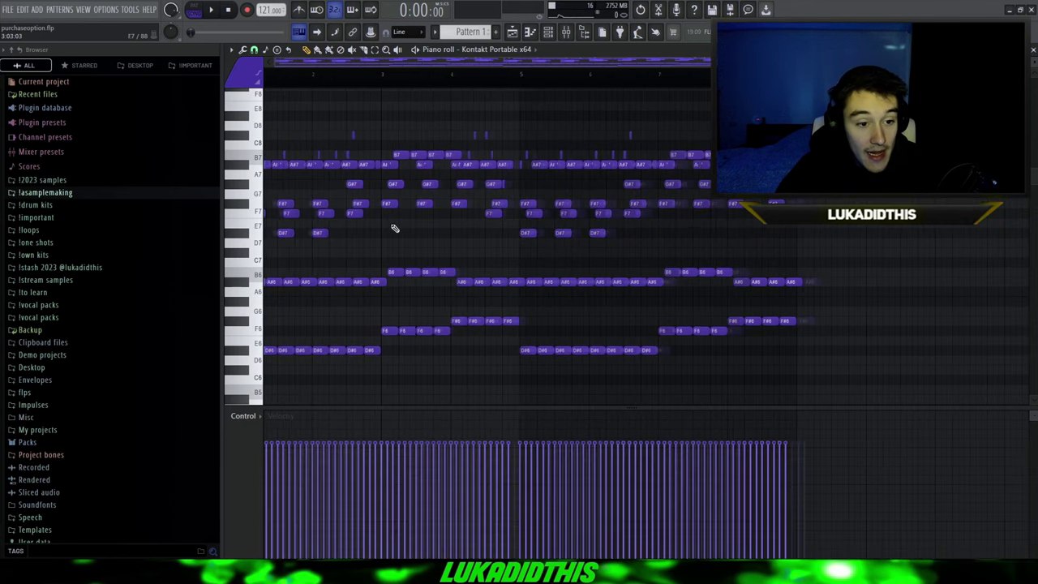
scroll(395, 227, "up", 2)
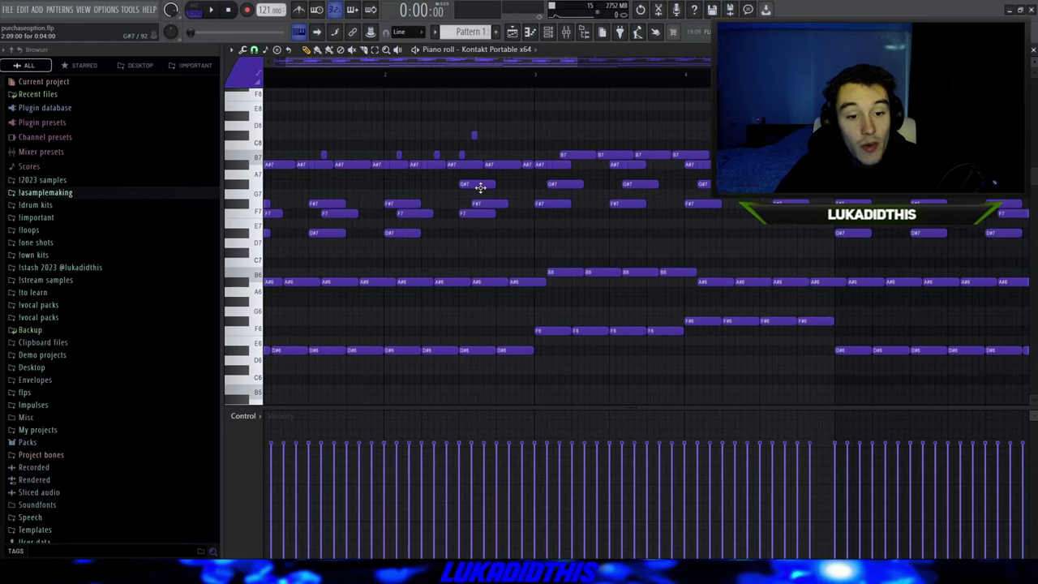
scroll(480, 188, "down", 3)
scroll(456, 340, "up", 2)
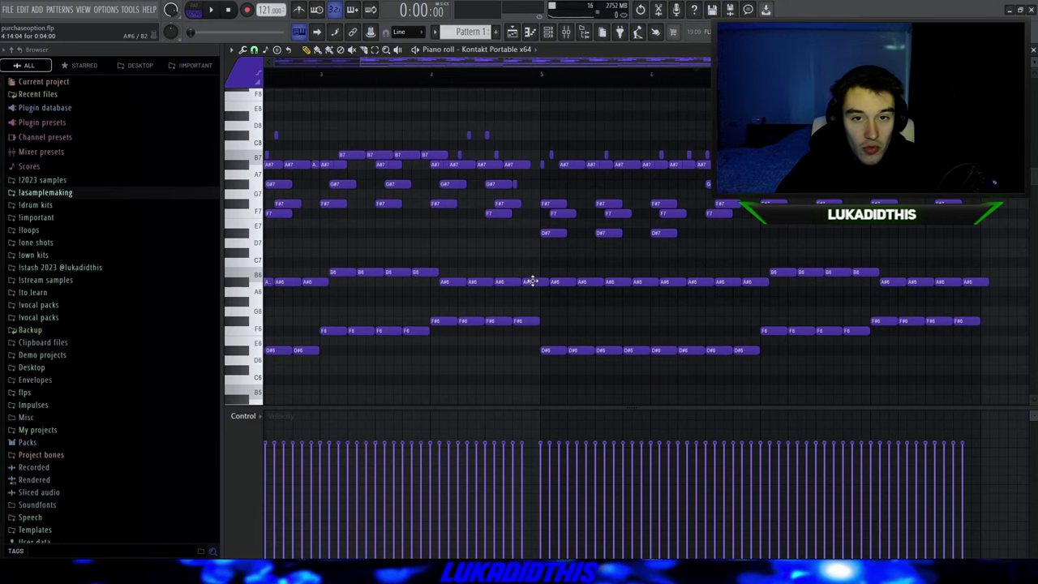
scroll(519, 296, "down", 2)
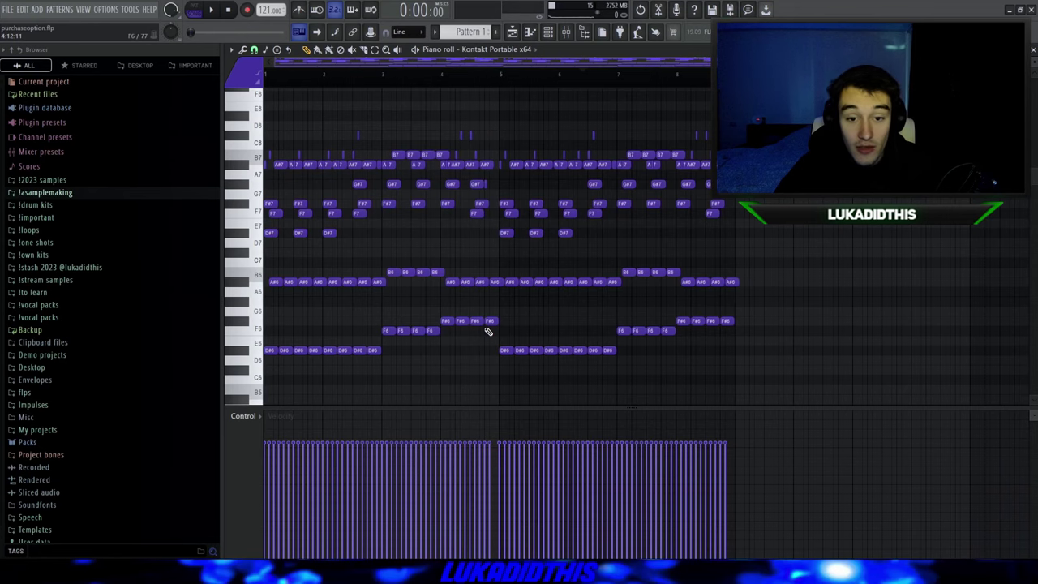
Step: Inspect the first melody mixer track's effects, including ShaperBox2, Portal and Fruity parametric EQ 2
key("F9")
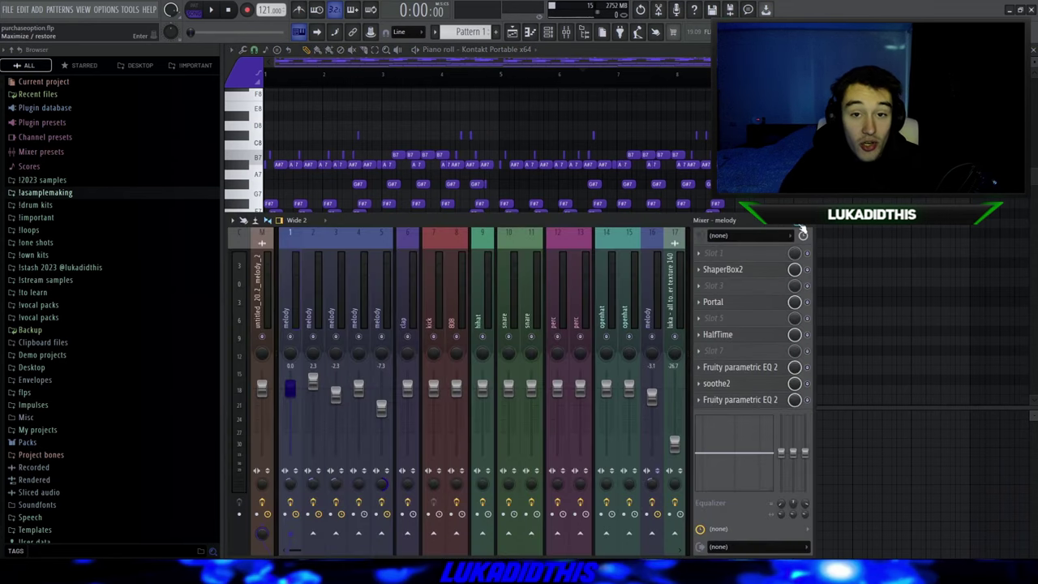
left_click(737, 271)
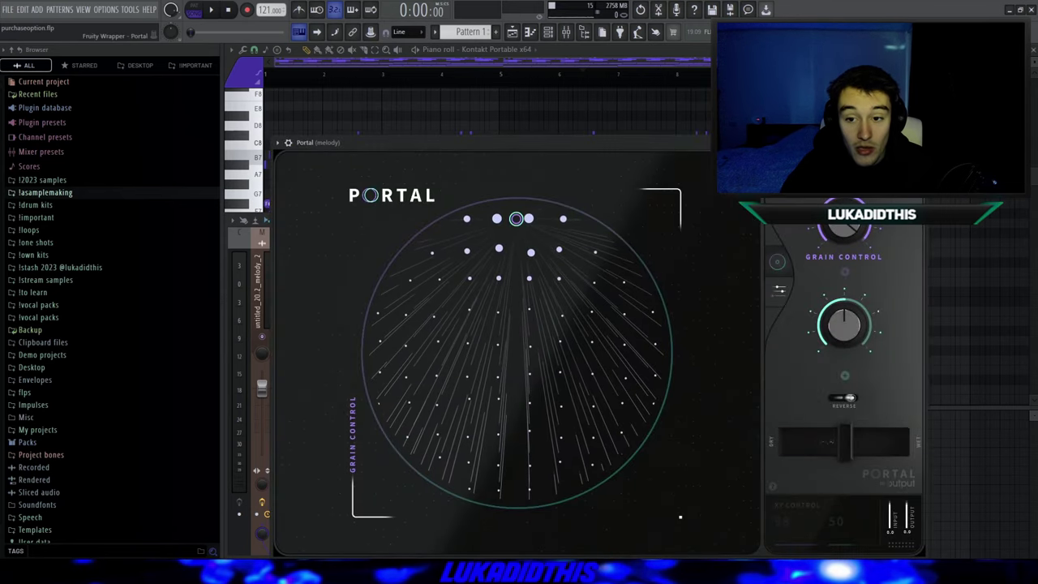
left_click_drag(926, 119, 681, 149)
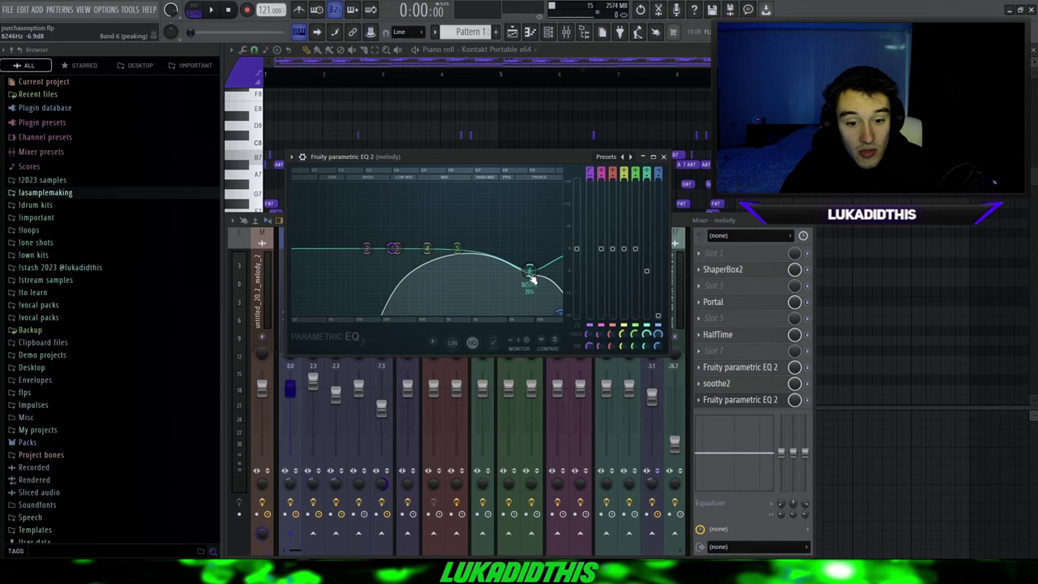
left_click_drag(566, 317, 562, 314)
left_click(663, 157)
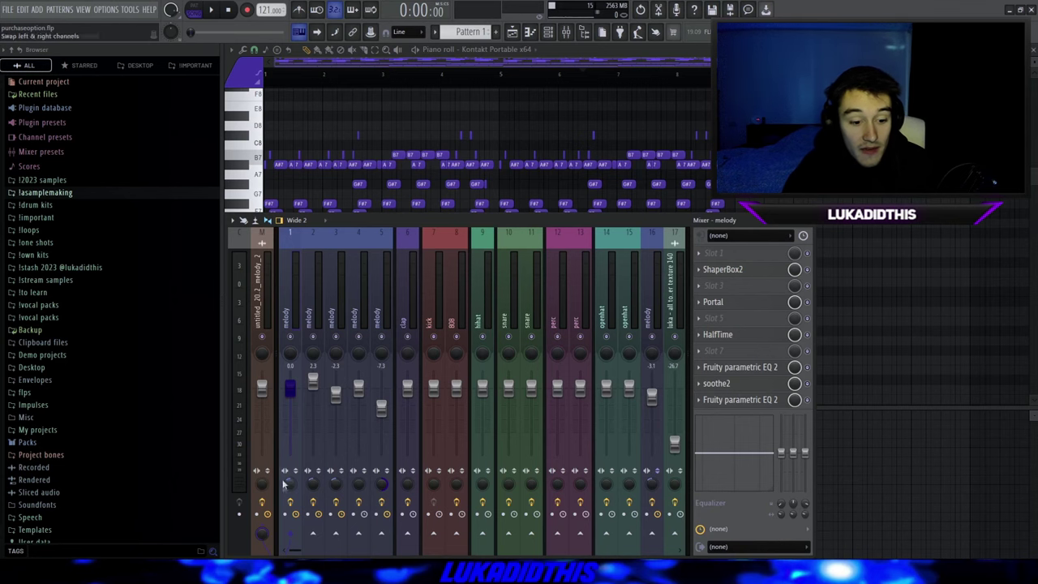
key("F9")
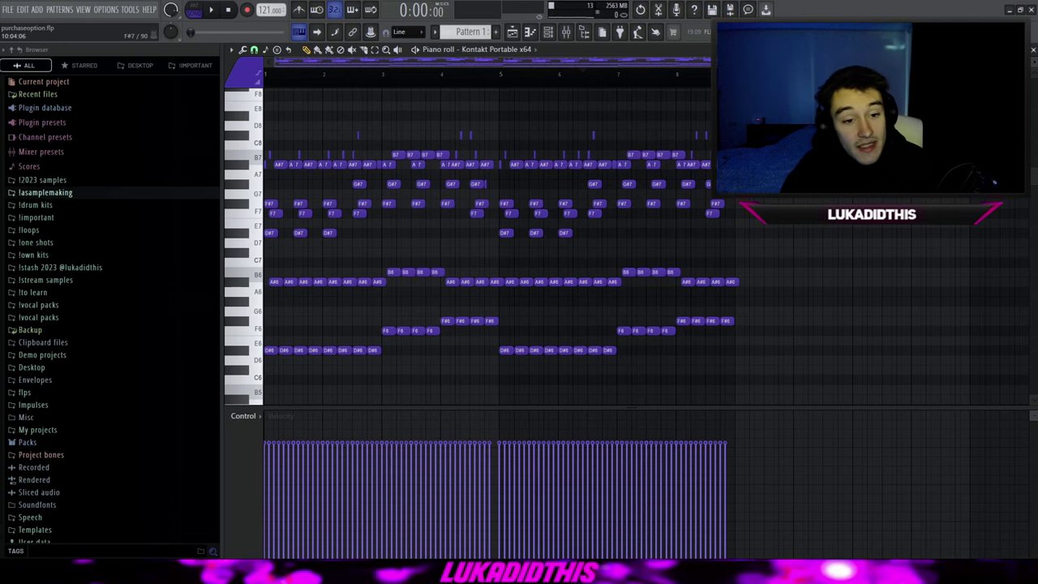
Step: Play the Kontakt melody pattern, comparing it with the first melody mixer track's effects bypassed
key("space")
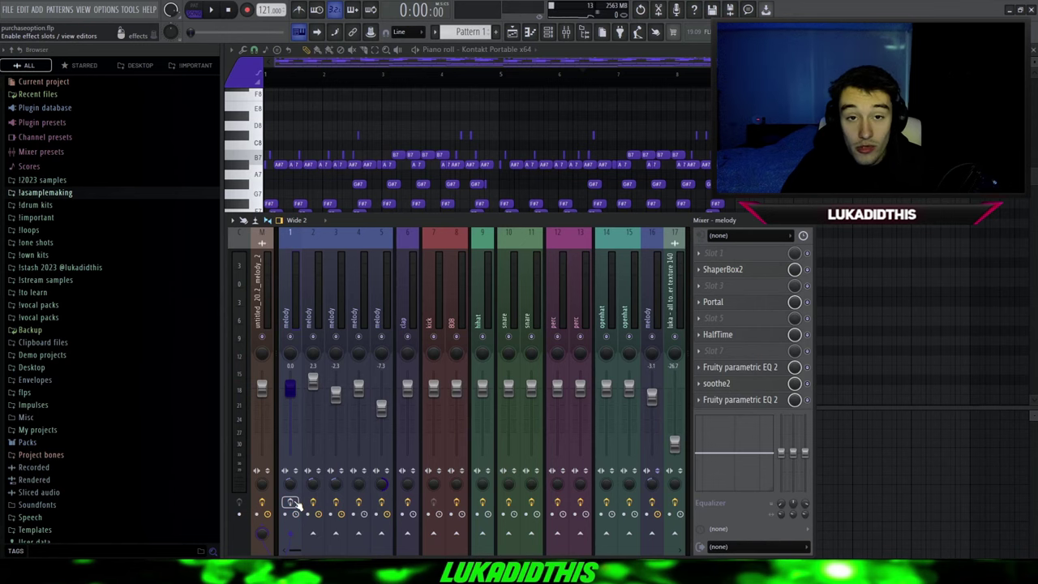
right_click(844, 299)
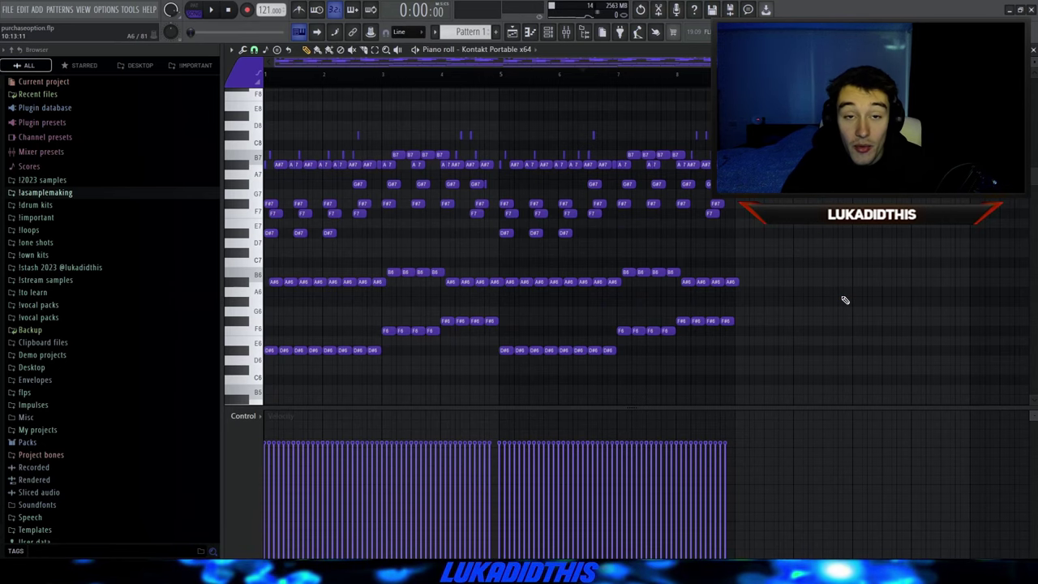
key("space")
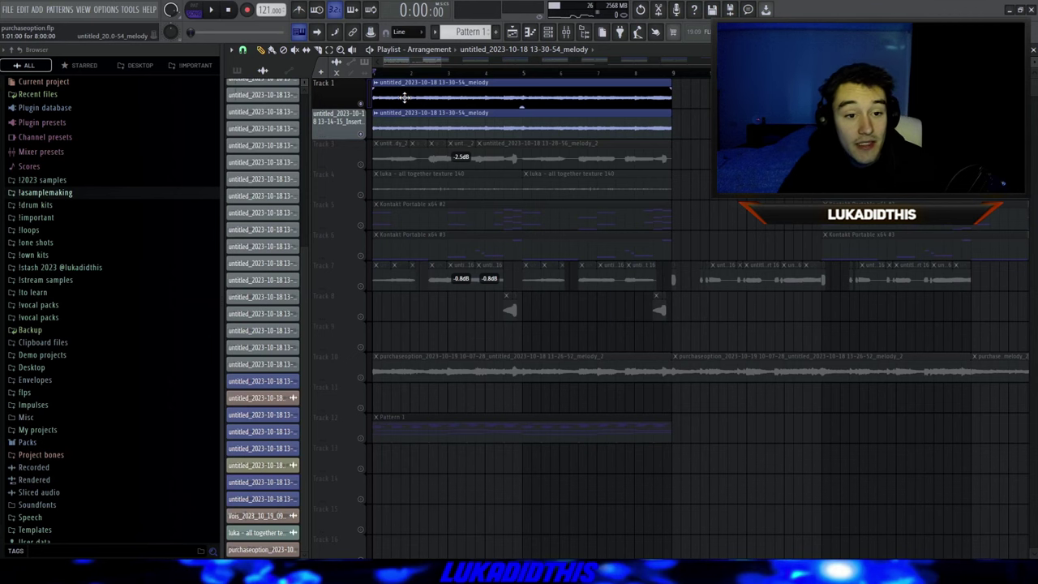
Step: Inspect the pitch and time-stretching settings of the melody audio clips on playlist Tracks 1 and 2
double_click(404, 98)
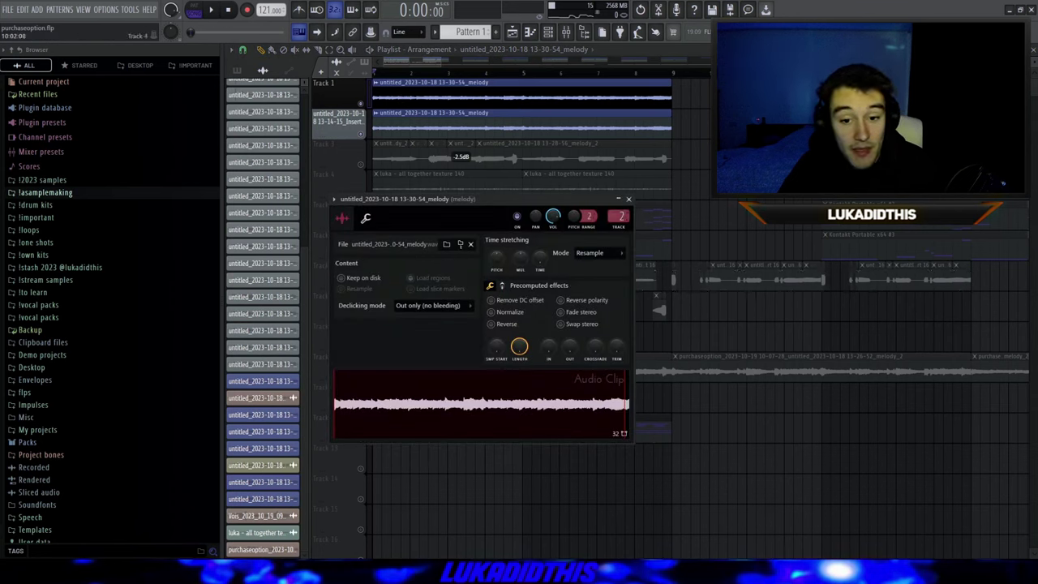
left_click(628, 199)
double_click(522, 120)
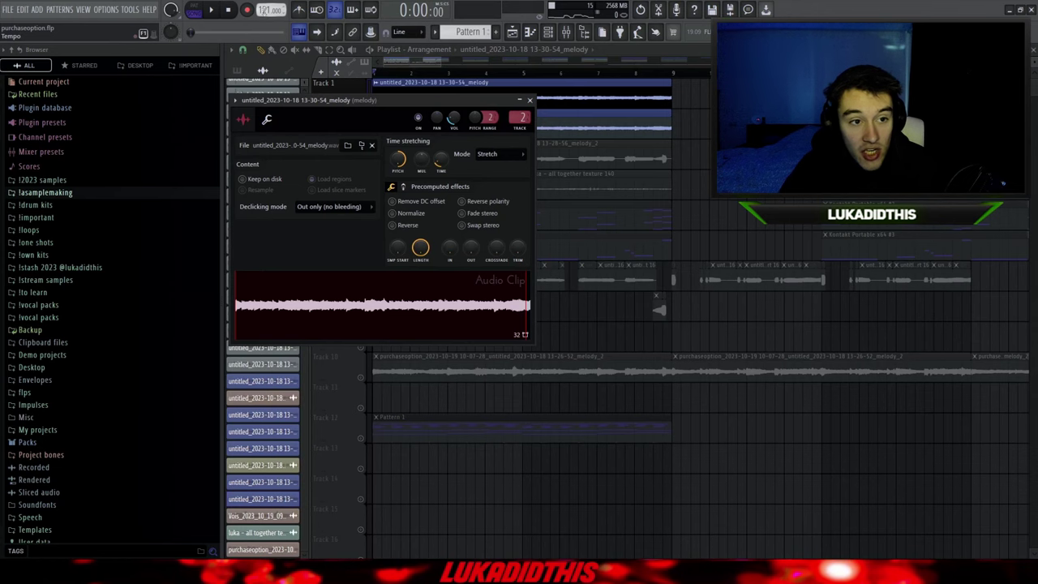
Step: Inspect both Fruity parametric EQ 2 instances and soothe2 on melody mixer track 2
key("F9")
left_click(529, 99)
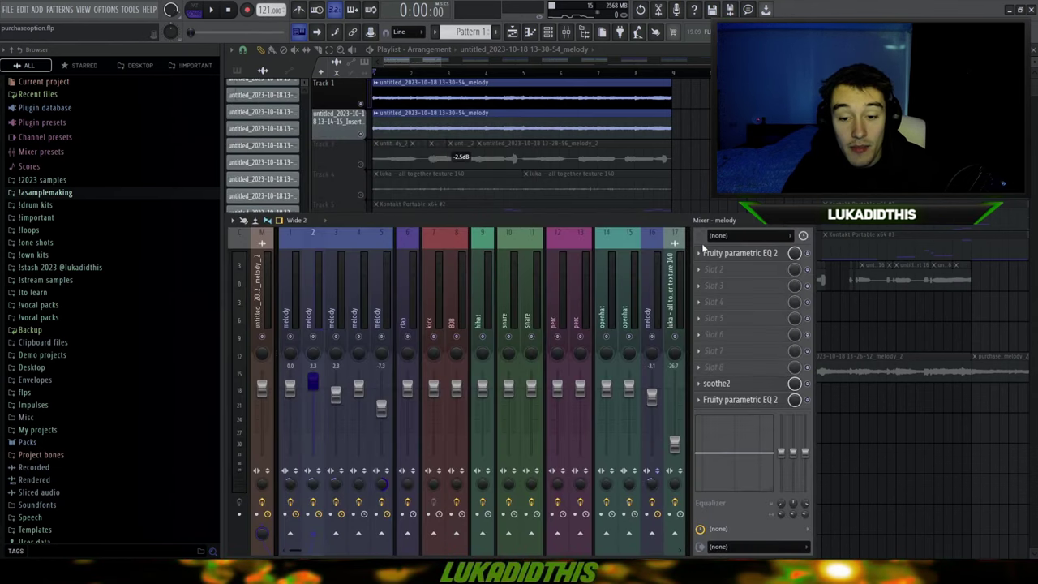
left_click(730, 255)
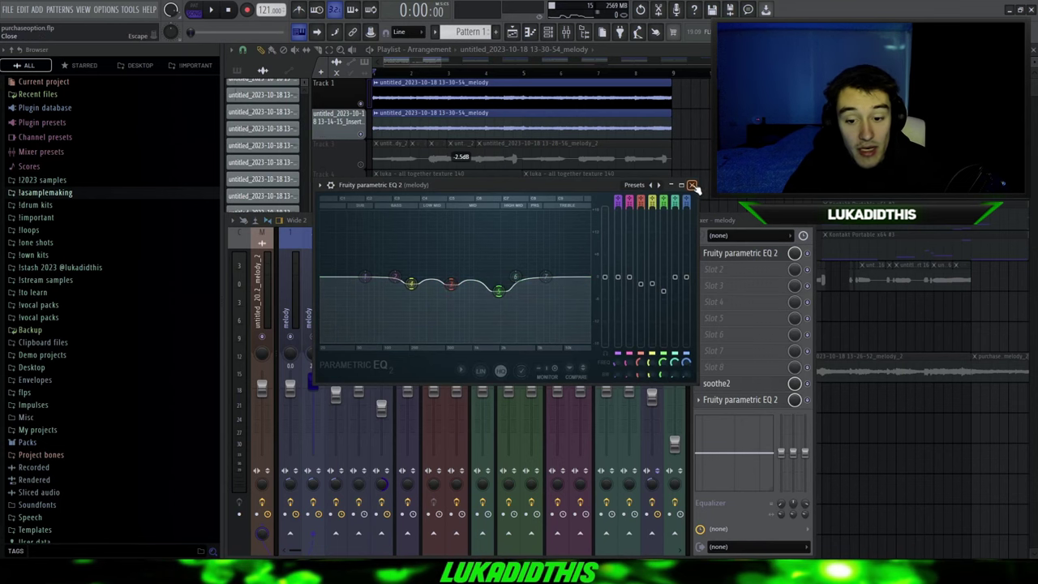
left_click(692, 185)
left_click(716, 383)
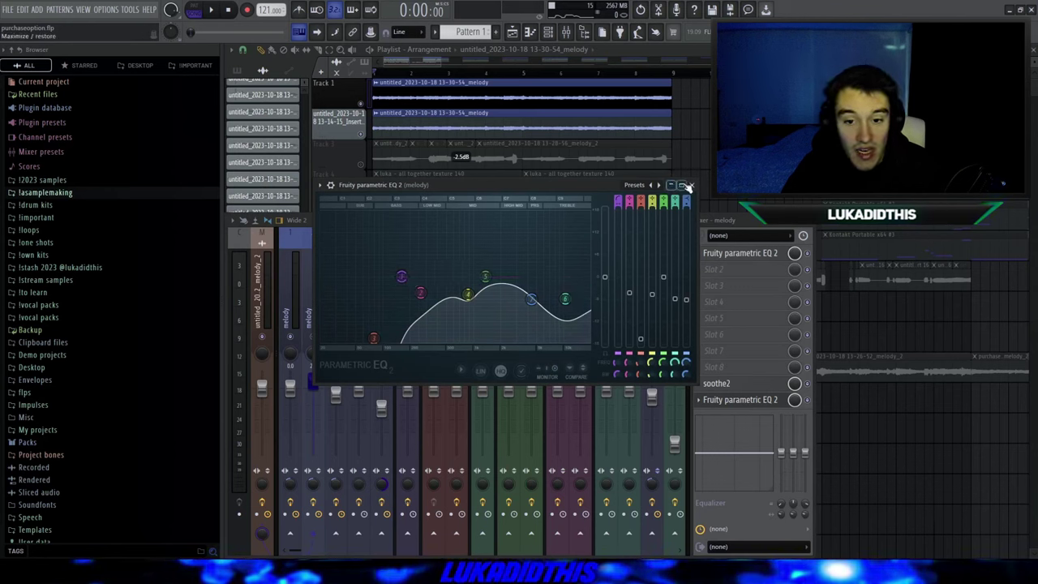
left_click(691, 185)
key("F9")
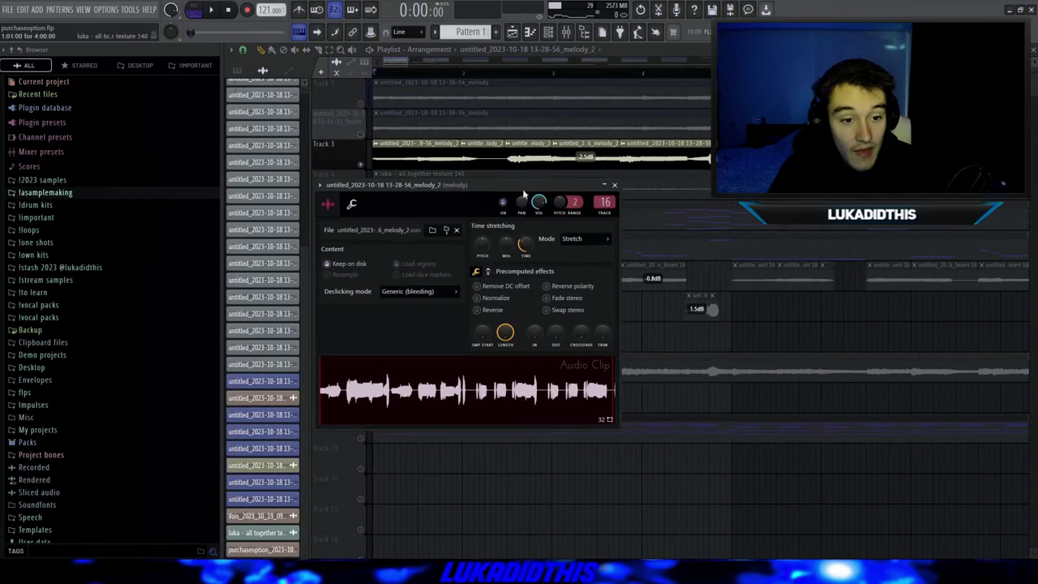
Step: Inspect the time-stretching settings of the melody_2 audio clip on playlist Track 3
left_click_drag(481, 190, 519, 184)
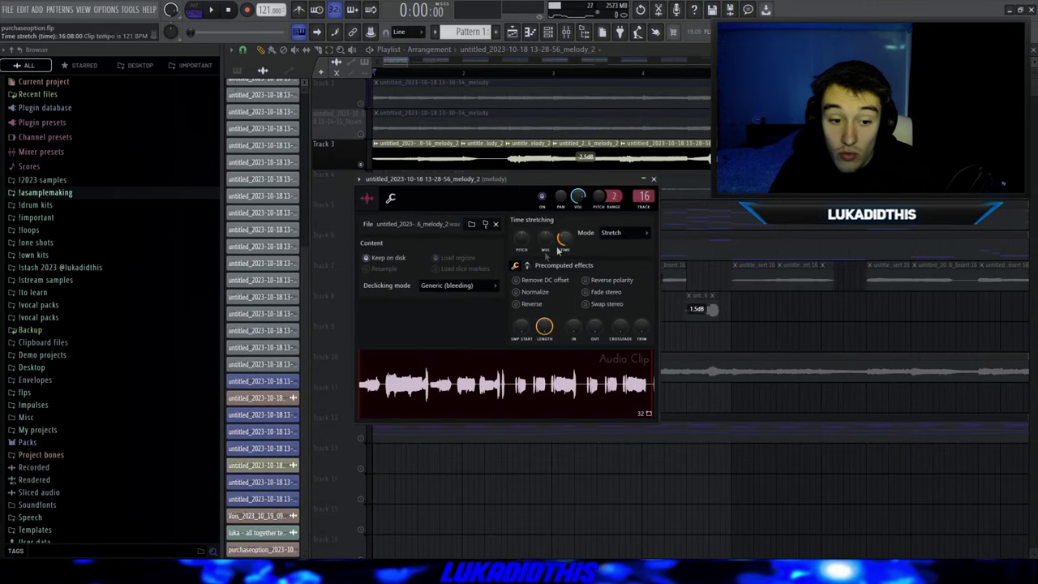
right_click(781, 347)
Step: Solo playlist Track 7 and unmute Track 8 alongside it
scroll(516, 321, "down", 2)
scroll(426, 310, "down", 3)
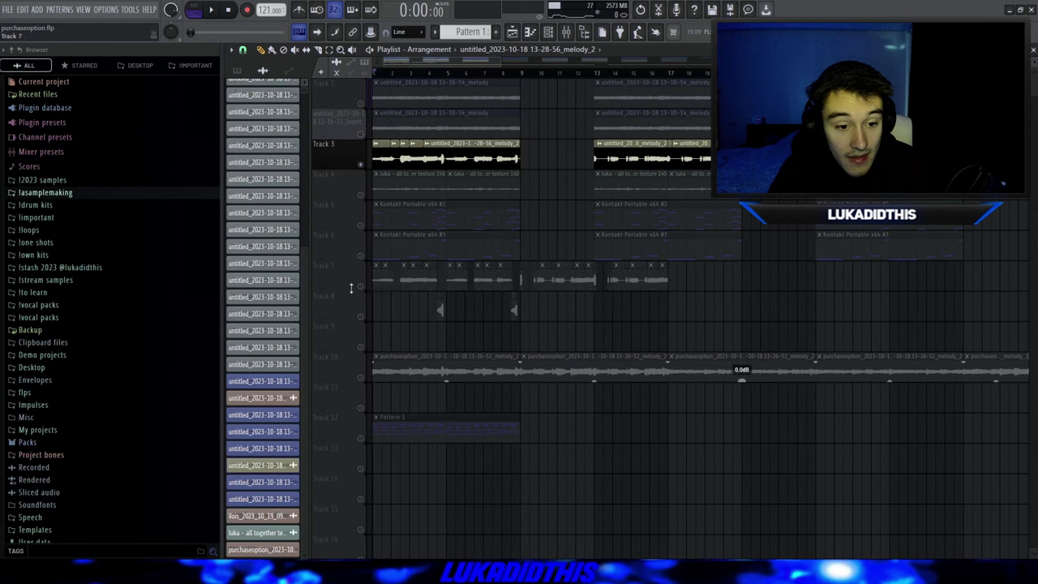
right_click(361, 287)
left_click(361, 317)
key("t")
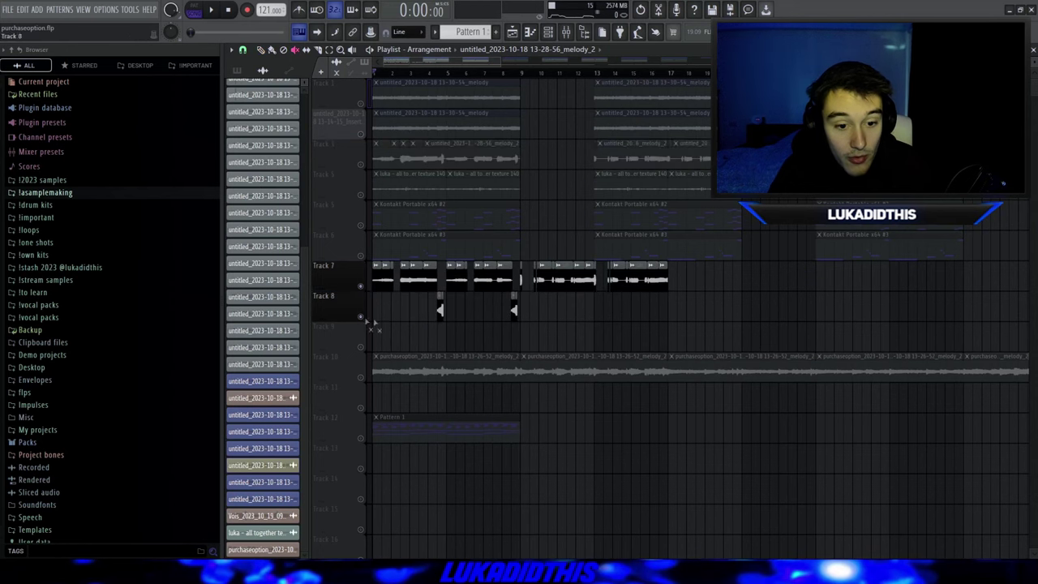
Step: Inspect the sample settings of the Insert 16 clips on Track 7 and review the arrangement of Tracks 7 and 8
scroll(418, 328, "up", 5)
double_click(635, 321)
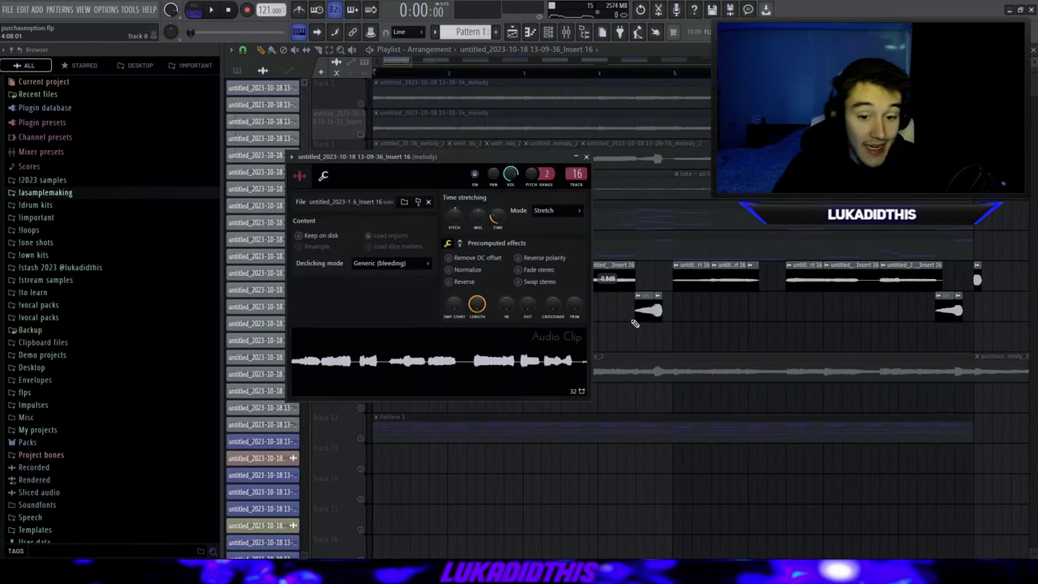
key("Escape")
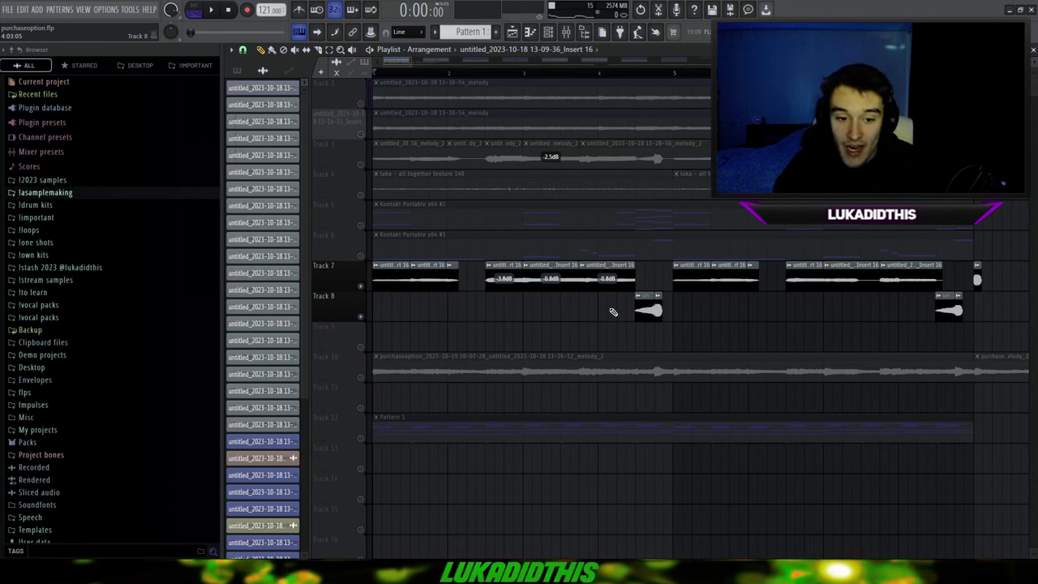
double_click(396, 264)
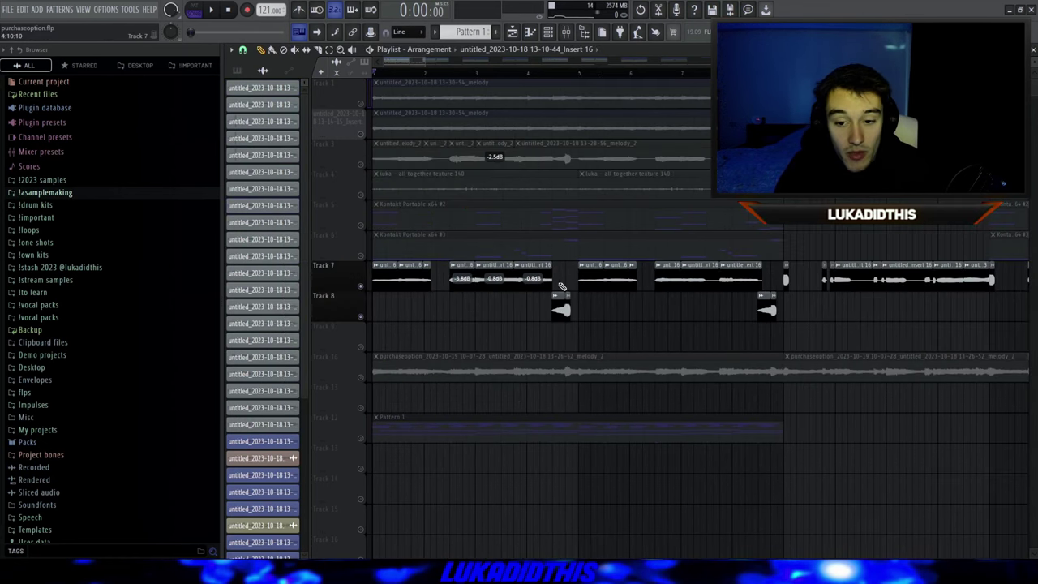
scroll(509, 281, "up", 2)
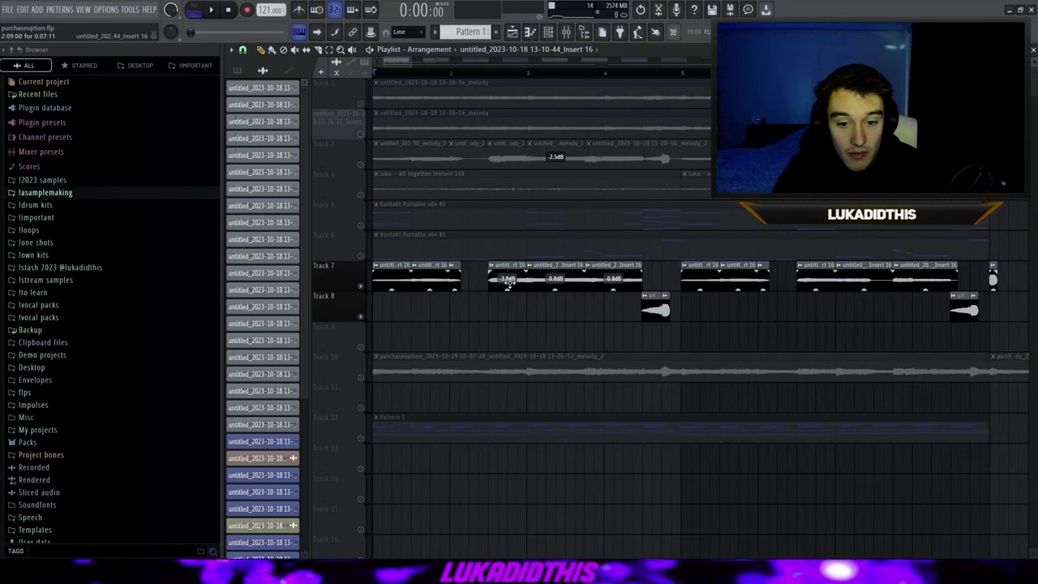
scroll(464, 304, "down", 2)
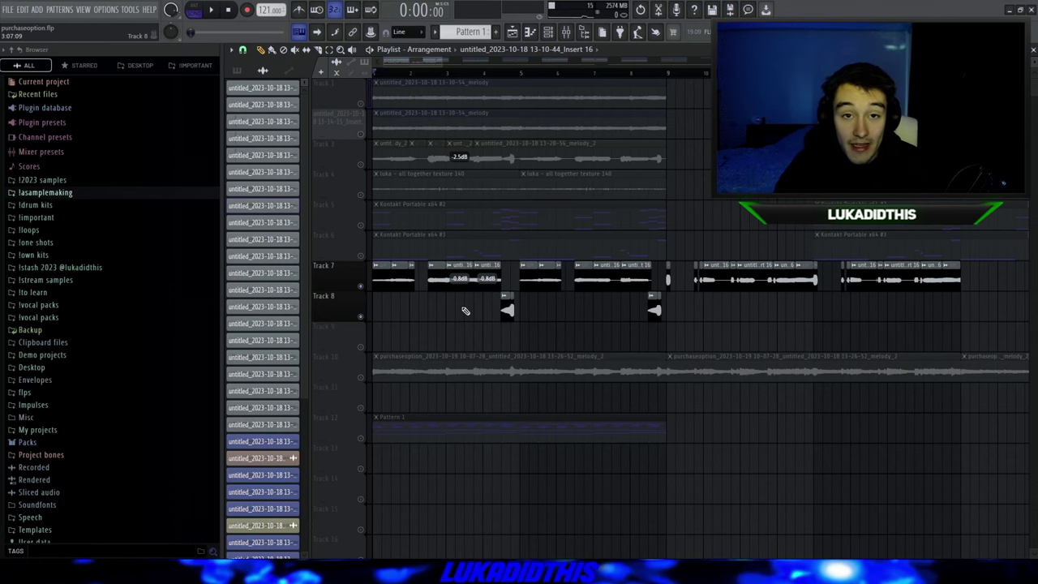
scroll(465, 311, "down", 1)
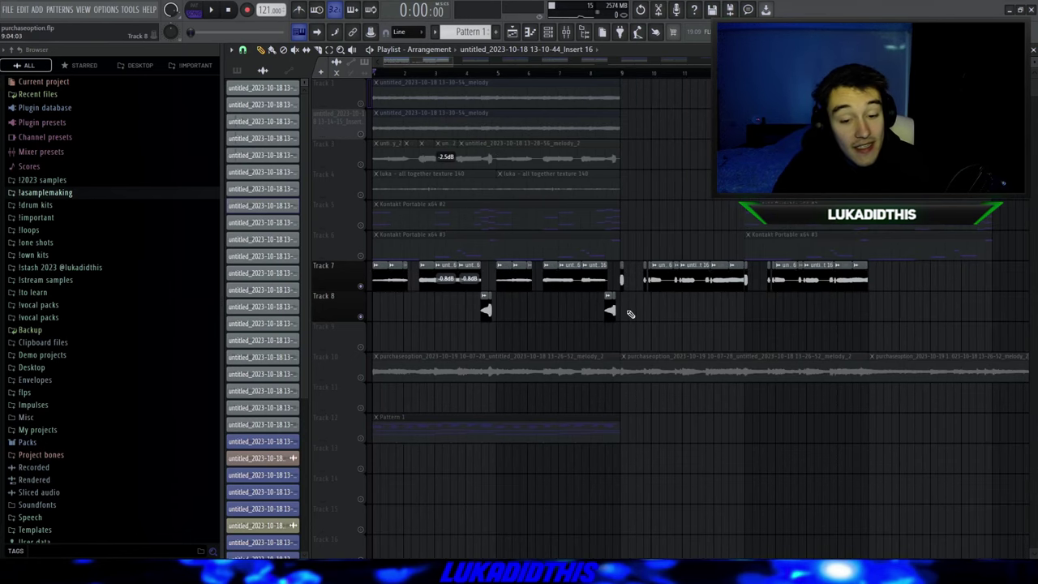
scroll(630, 314, "down", 1)
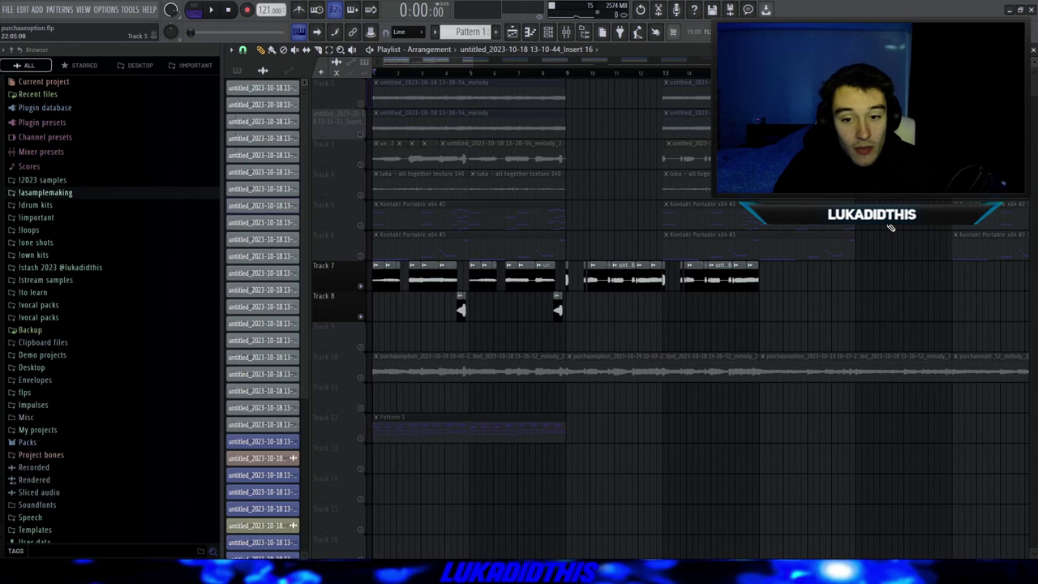
Step: Open RC-20 Retro Color on melody mixer track 16 to inspect its settings
scroll(655, 316, "down", 1)
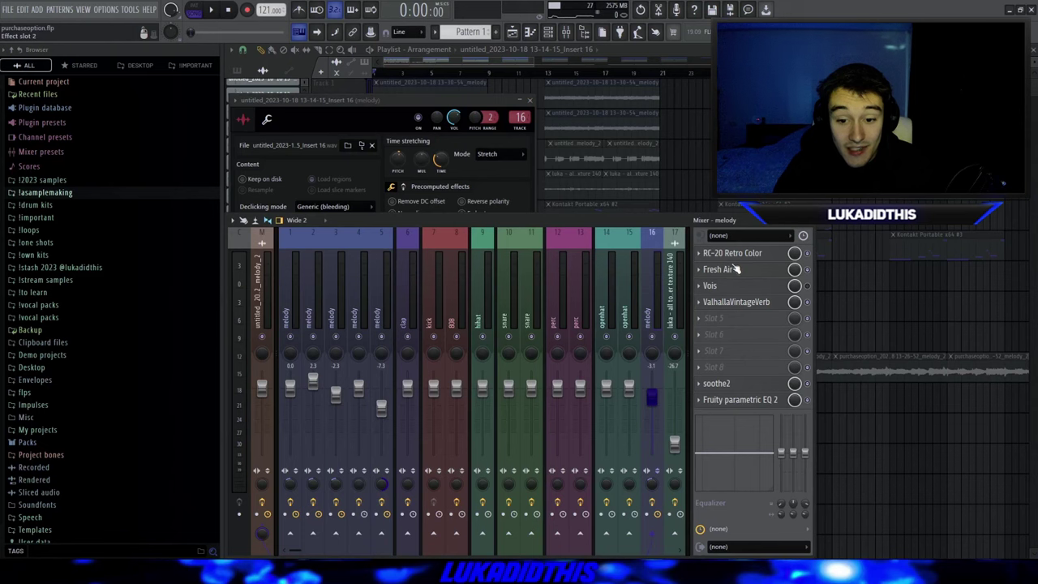
left_click(734, 254)
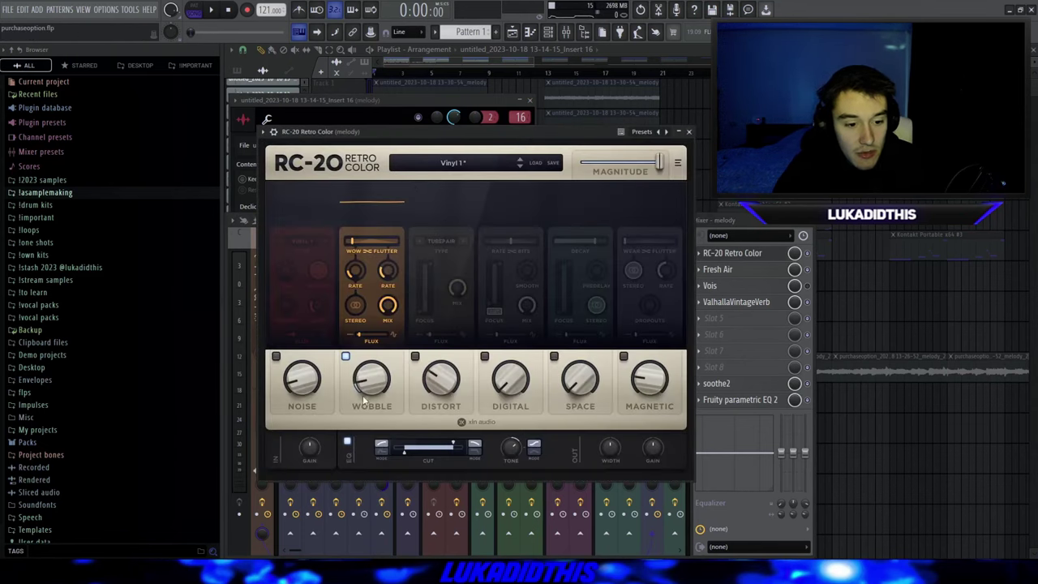
Step: Inspect the Fresh Air, ValhallaVintageVerb, soothe2 and Fruity parametric EQ 2 settings on melody mixer track 16
left_click(728, 270)
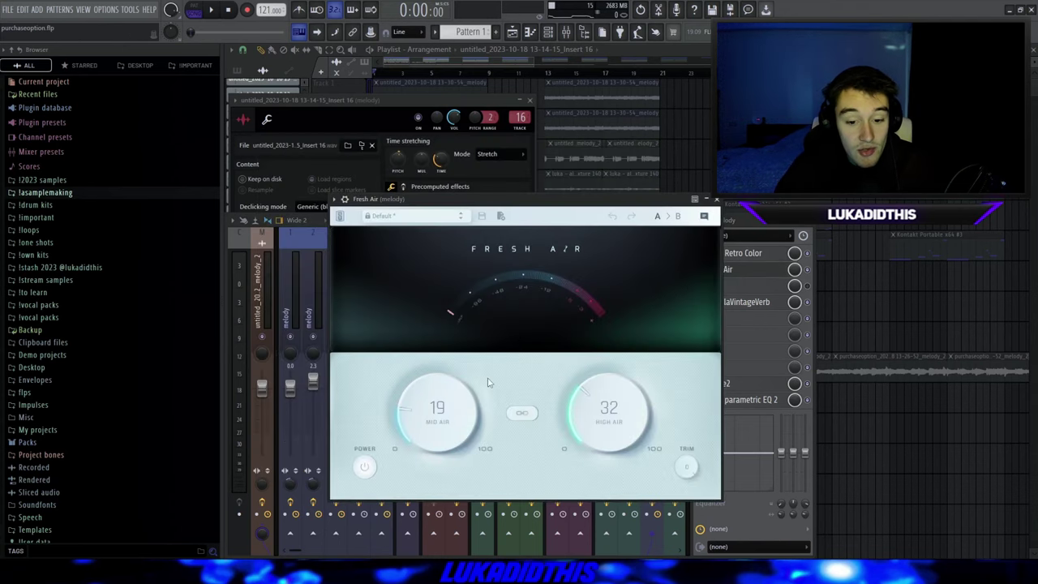
left_click(716, 199)
left_click(746, 302)
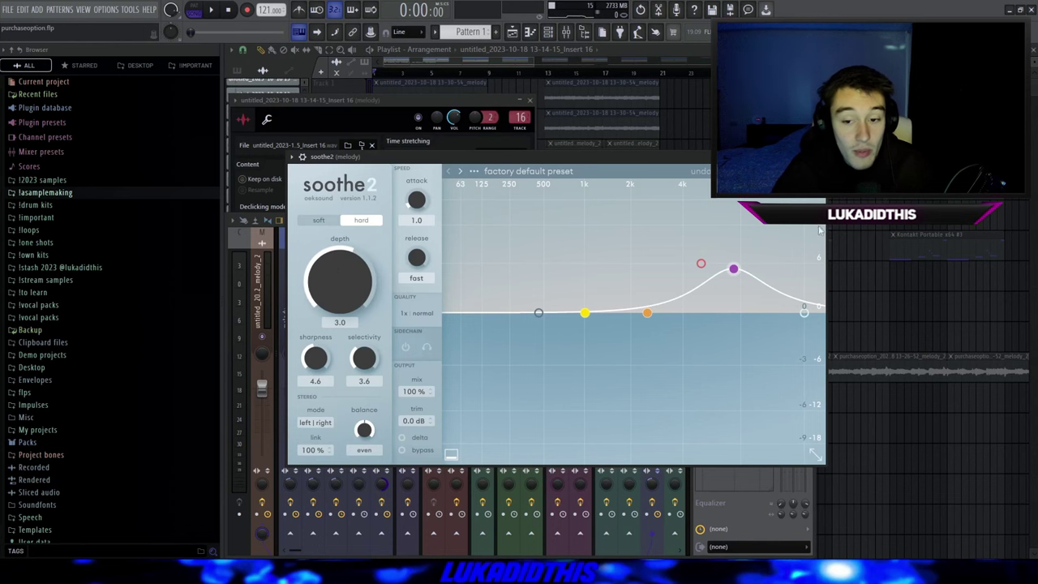
key("Escape")
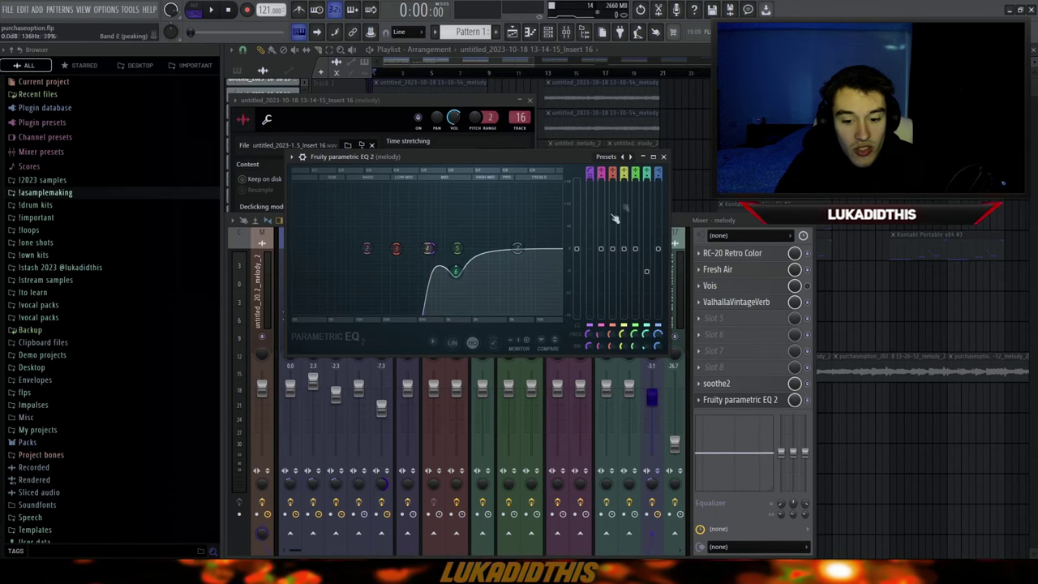
left_click(662, 157)
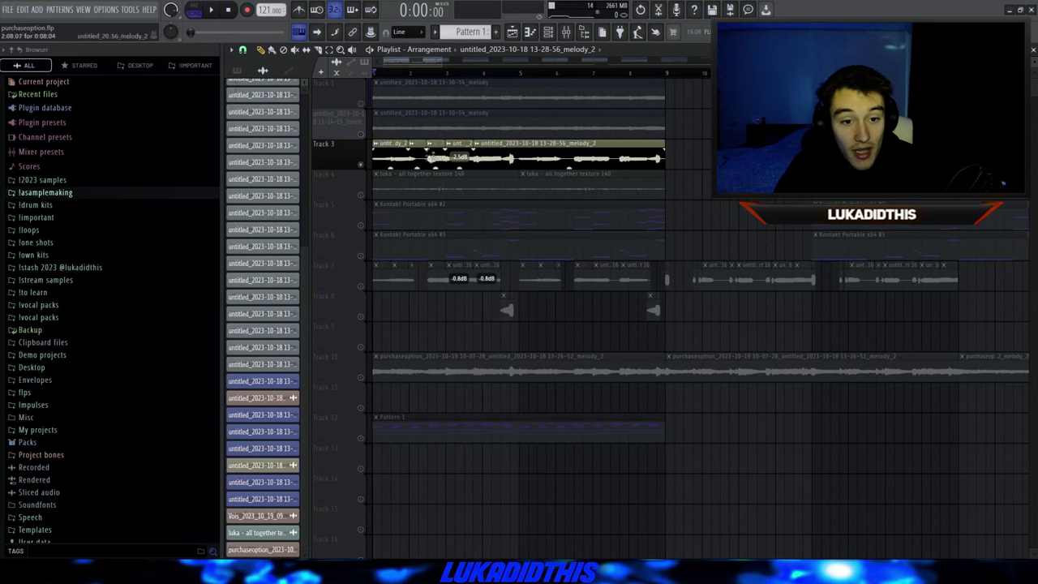
Step: Inspect the sample settings of the melody_2 audio clip on Track 3 and review how its slices are arranged
scroll(430, 165, "up", 3)
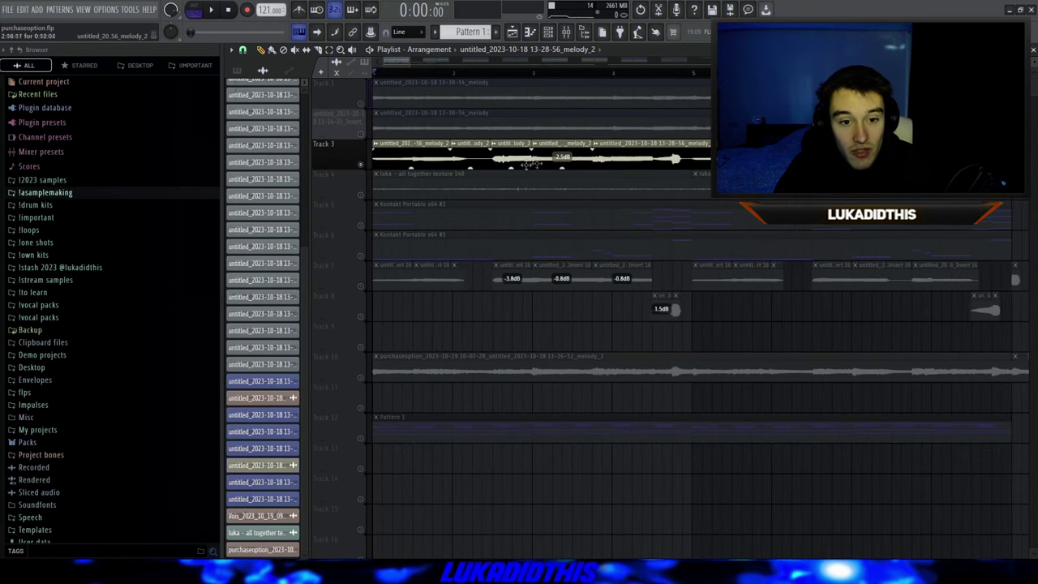
scroll(568, 162, "down", 2)
double_click(487, 159)
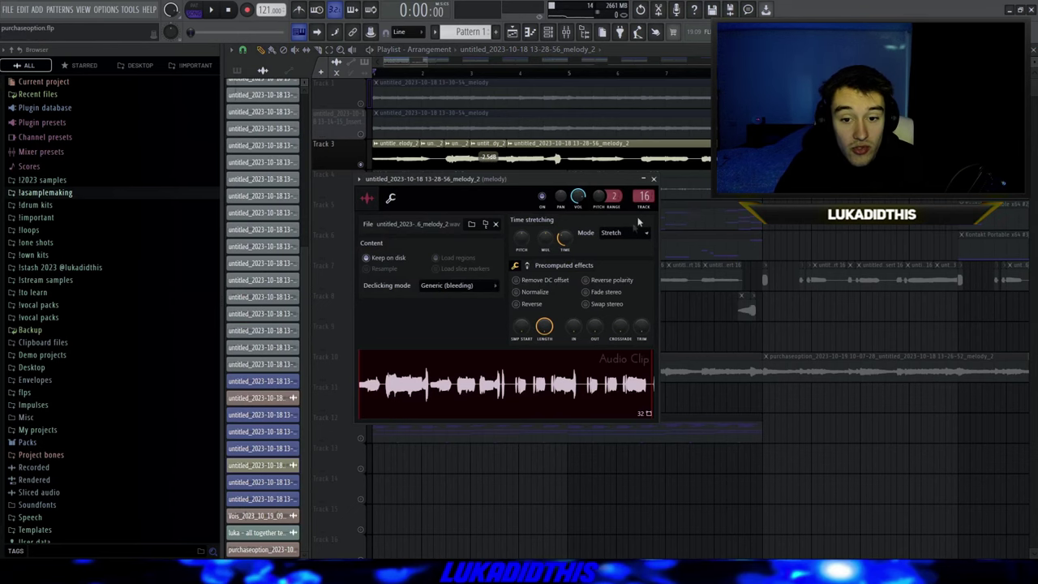
left_click(653, 179)
scroll(558, 179, "right", 8)
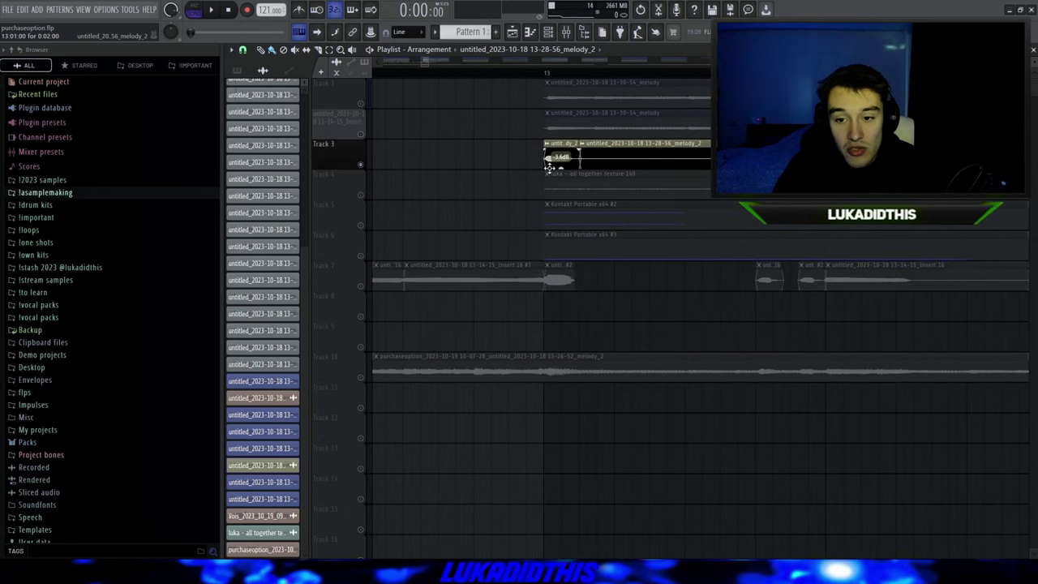
scroll(549, 168, "down", 4)
scroll(306, 221, "up", 2)
scroll(326, 219, "up", 2)
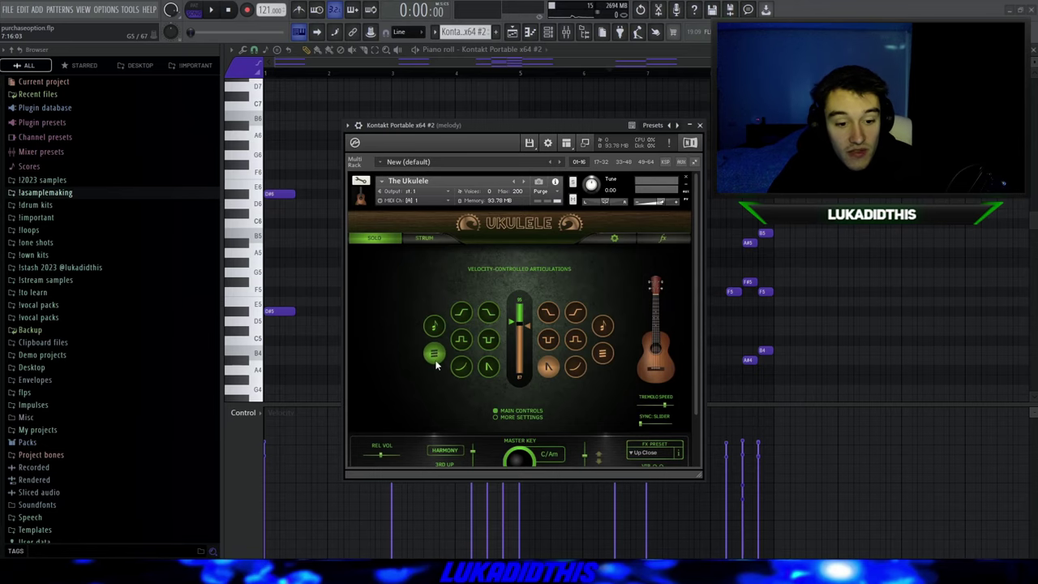
Step: Close The Ukulele instrument and review the Kontakt Portable x64 #2 notes in the piano roll
key("Escape")
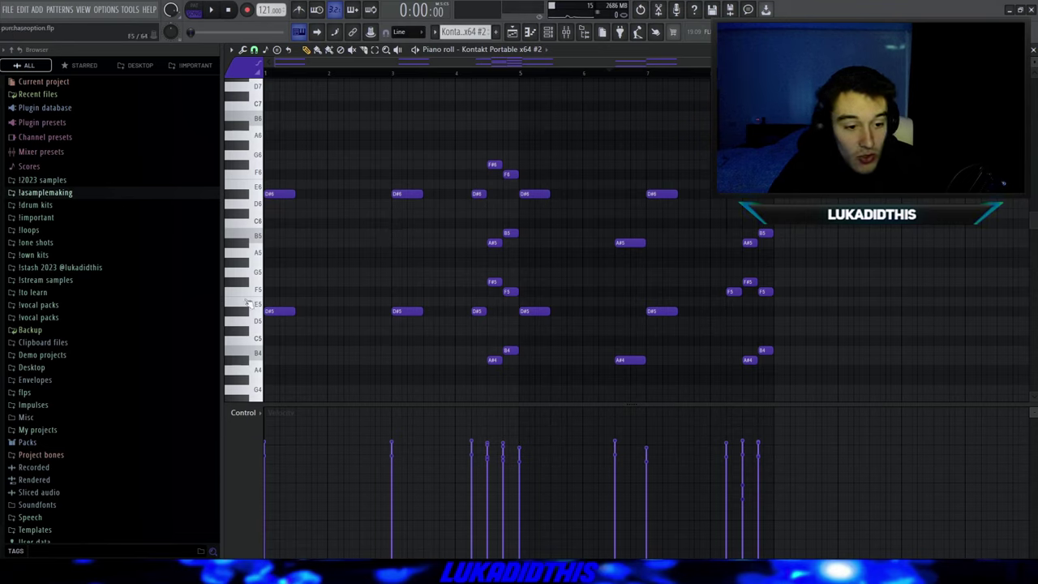
key("ctrl+s")
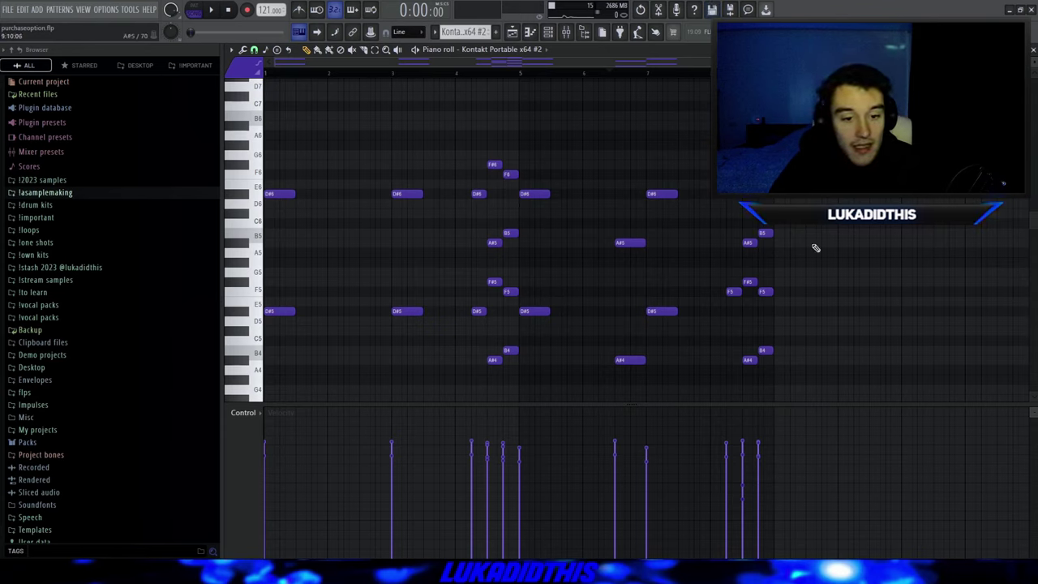
key("space")
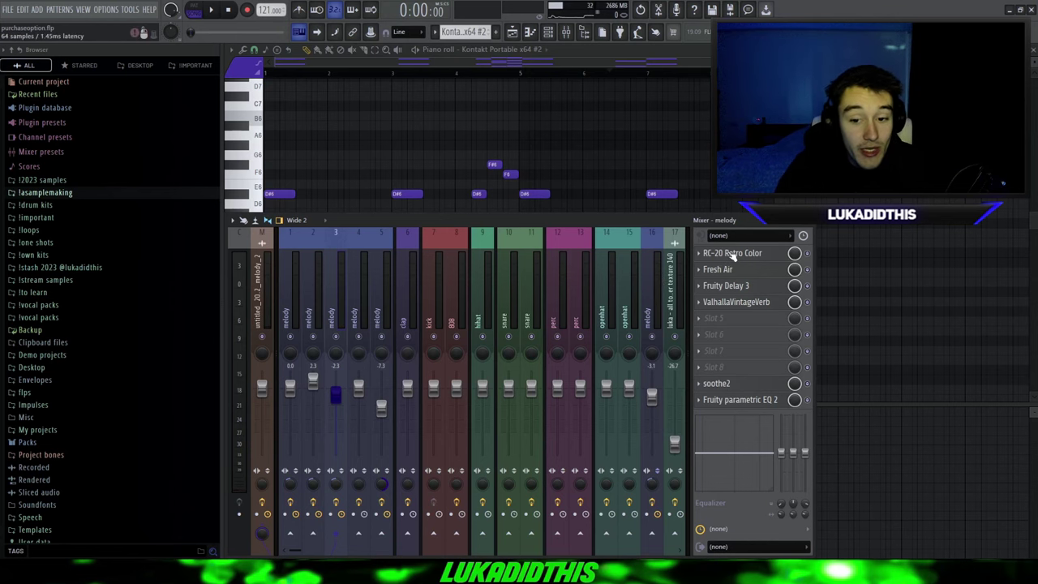
Step: Inspect the RC-20 Retro Color and Fresh Air settings on melody mixer track 3
left_click(732, 254)
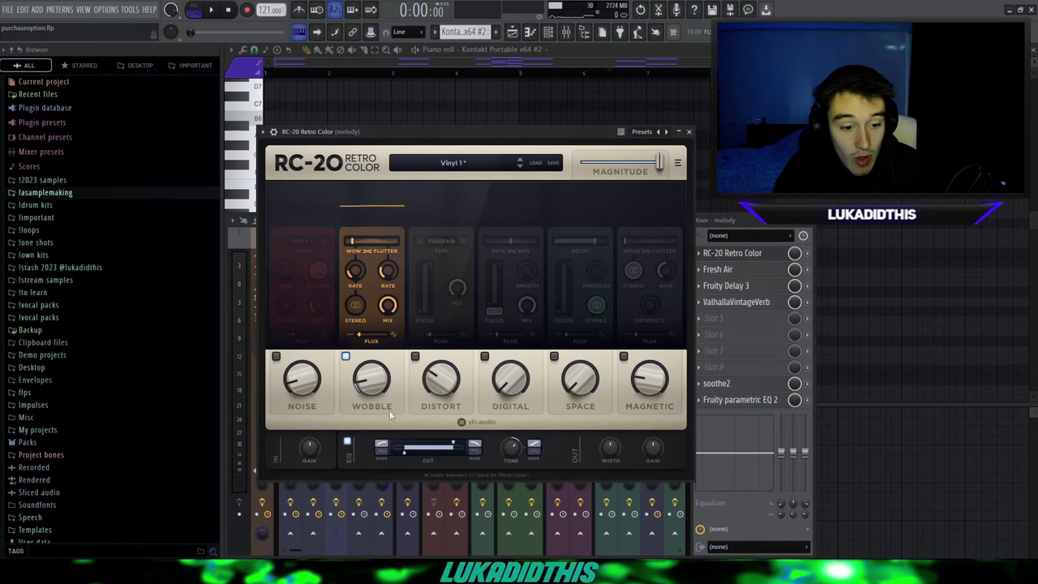
left_click(689, 131)
left_click(718, 270)
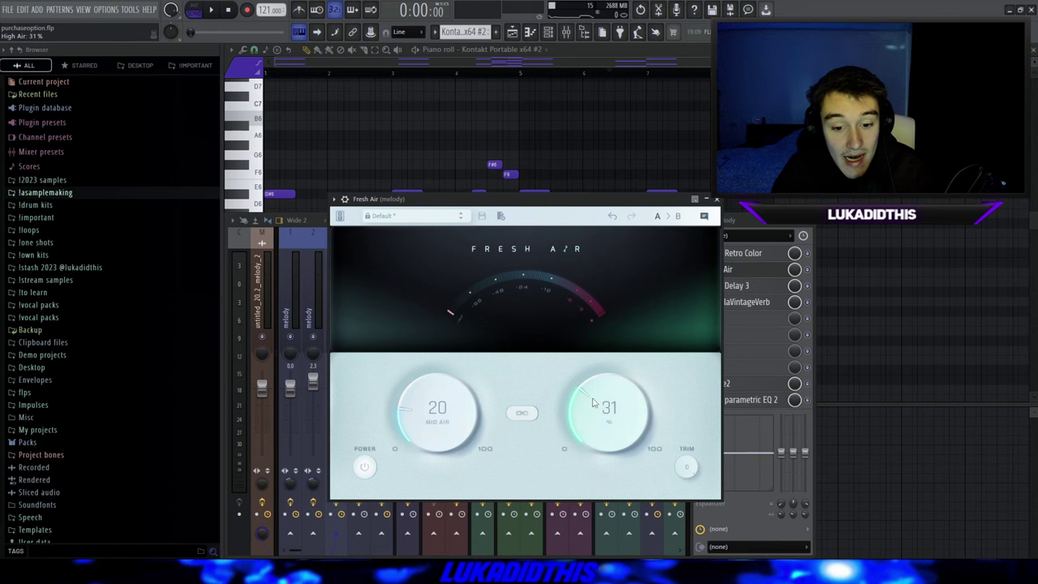
left_click(716, 199)
Step: Inspect Fruity Delay 3, ValhallaVintageVerb, soothe2 and Fruity parametric EQ 2 on melody mixer track 3
left_click(730, 286)
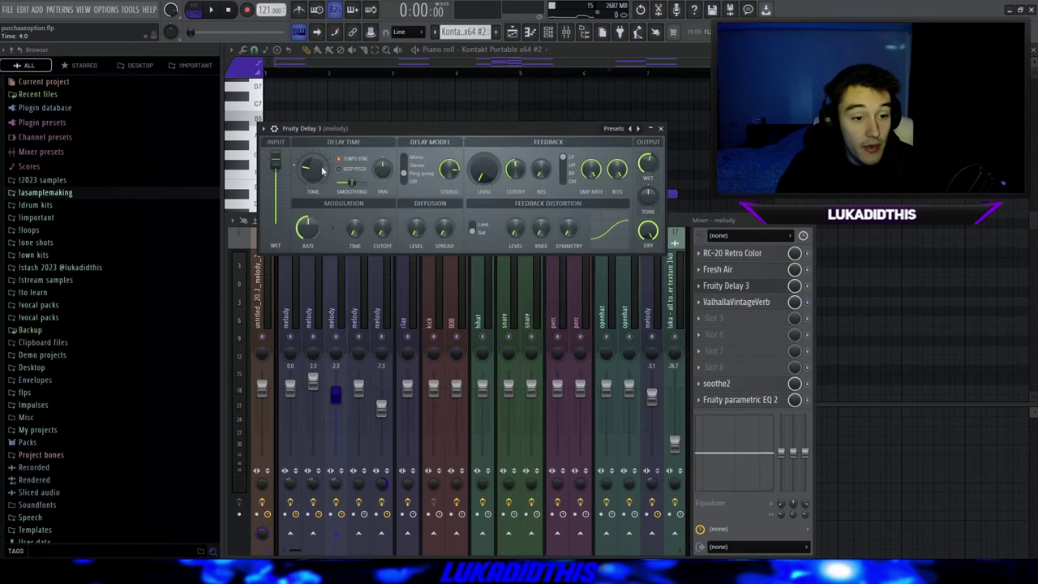
left_click(661, 128)
left_click(735, 301)
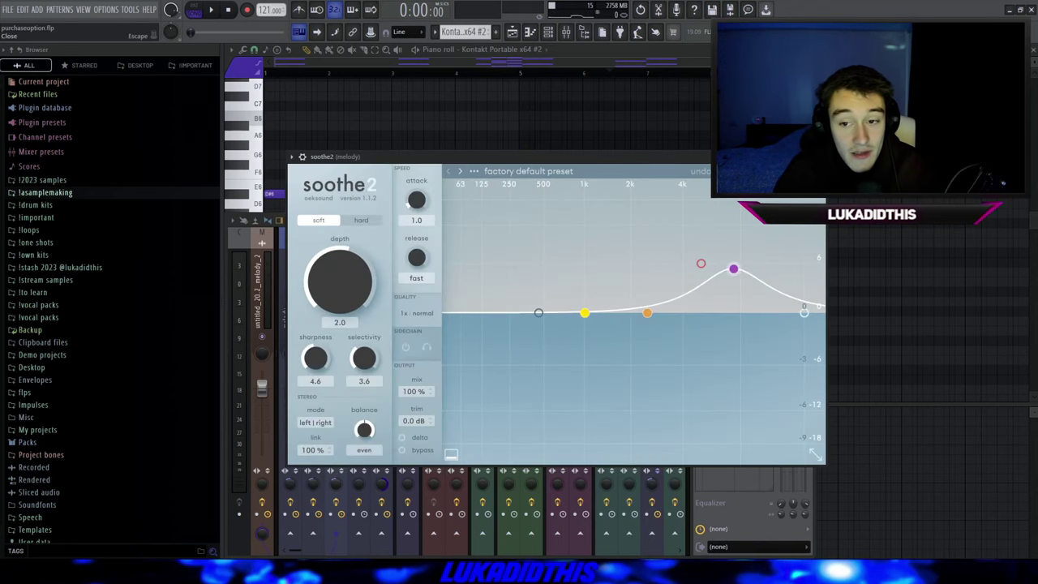
left_click(815, 157)
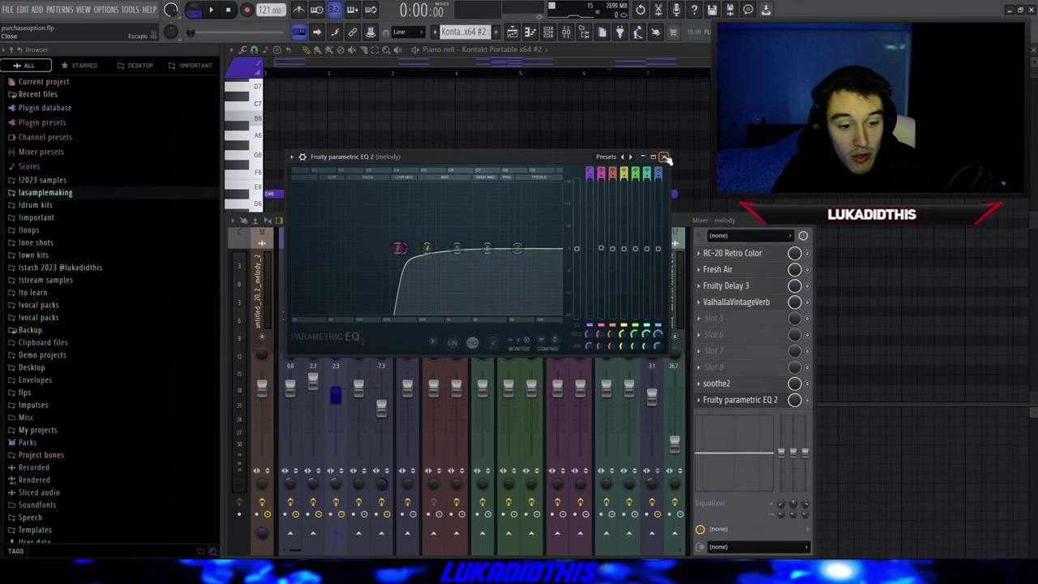
left_click(665, 157)
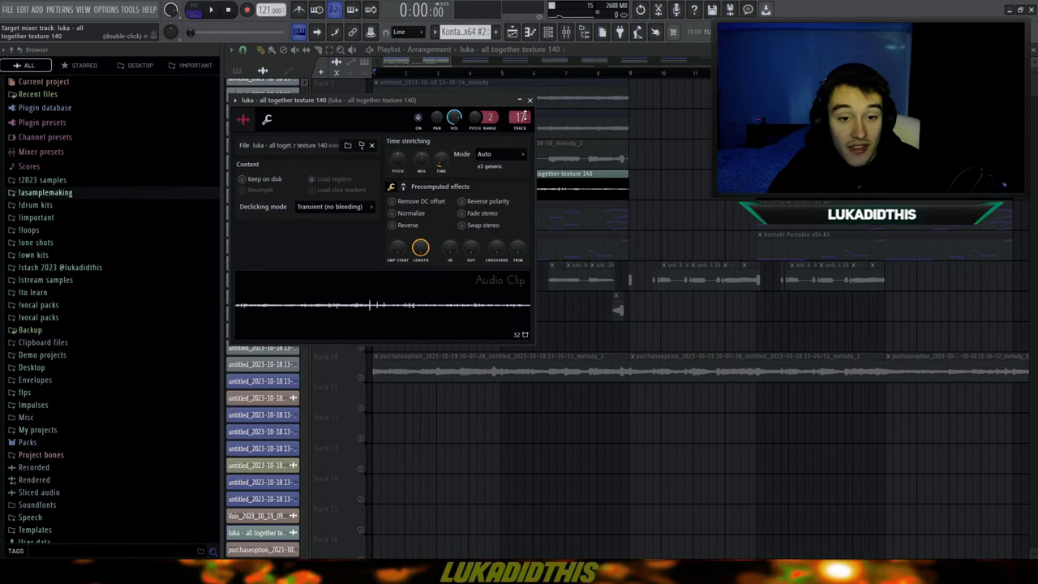
Step: Close the sample settings of the all together texture 140 clip and review its placement on Track 4
left_click(672, 181)
scroll(387, 189, "up", 2)
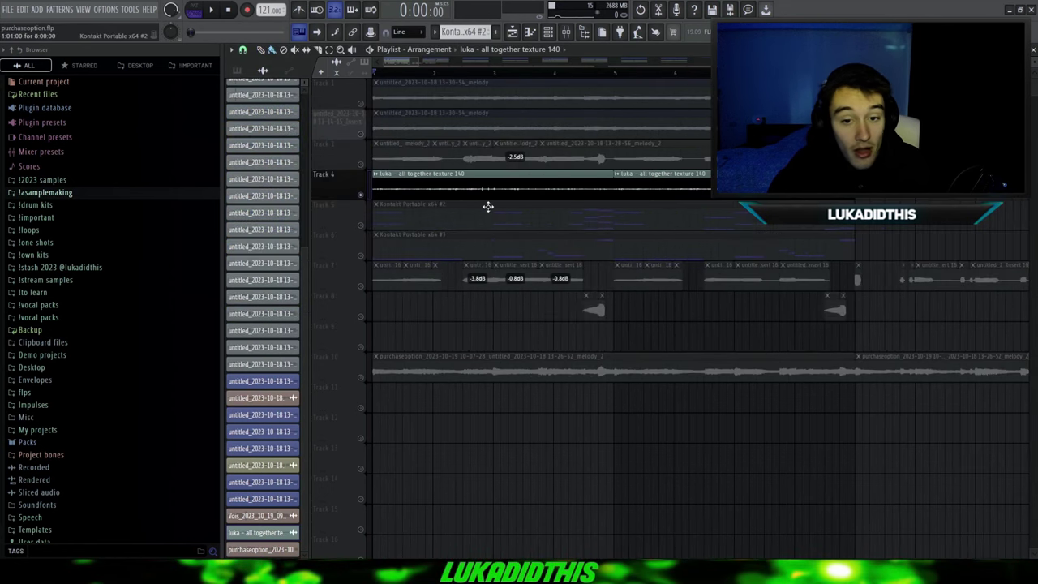
scroll(493, 207, "down", 2)
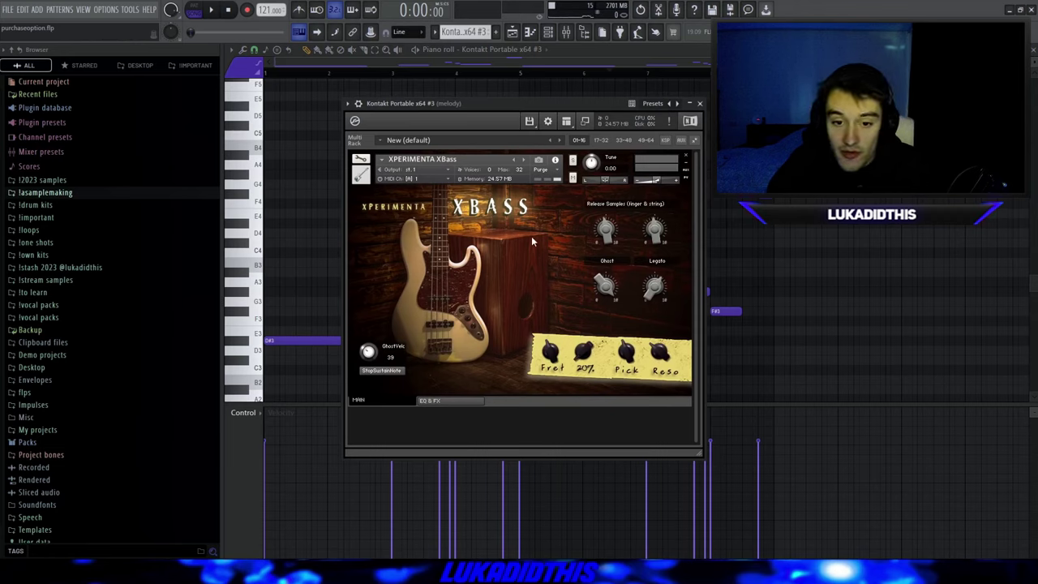
Step: Close the XPERIMENTA XBass instrument and inspect soothe2 and Fruity parametric EQ 2 on melody mixer track 5
left_click(699, 103)
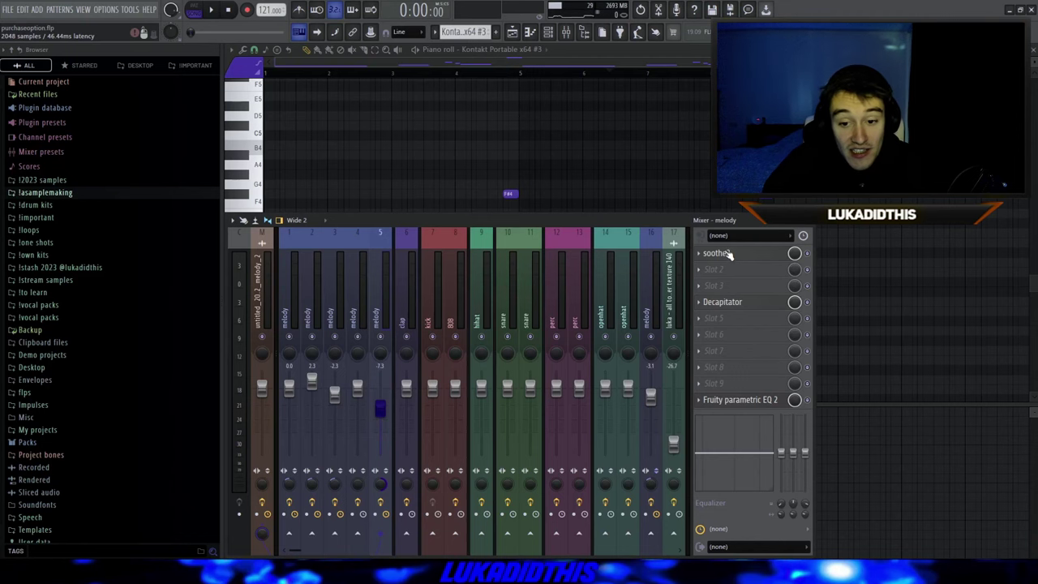
left_click(727, 253)
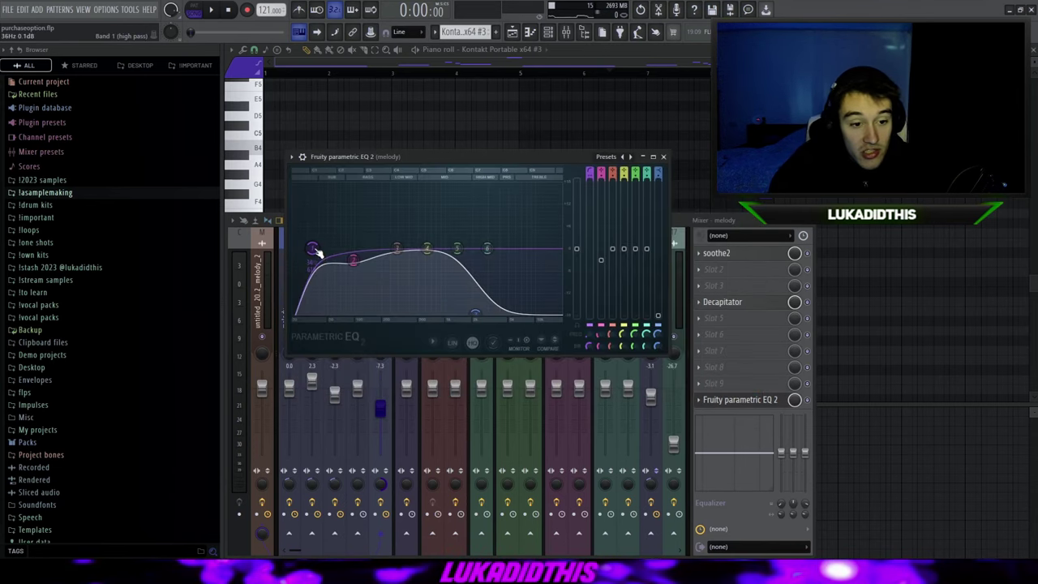
scroll(315, 250, "up", 2)
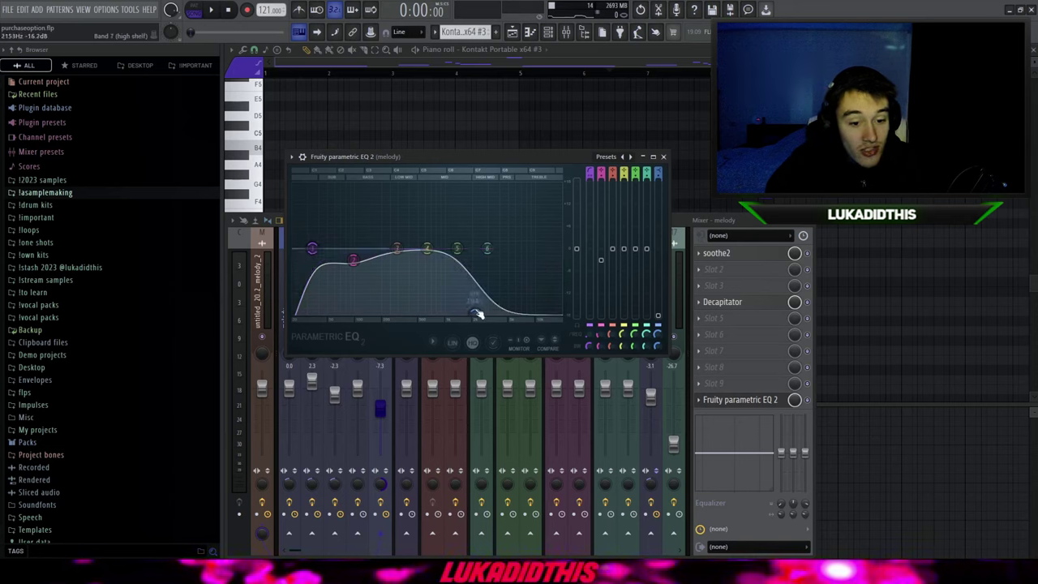
left_click(663, 157)
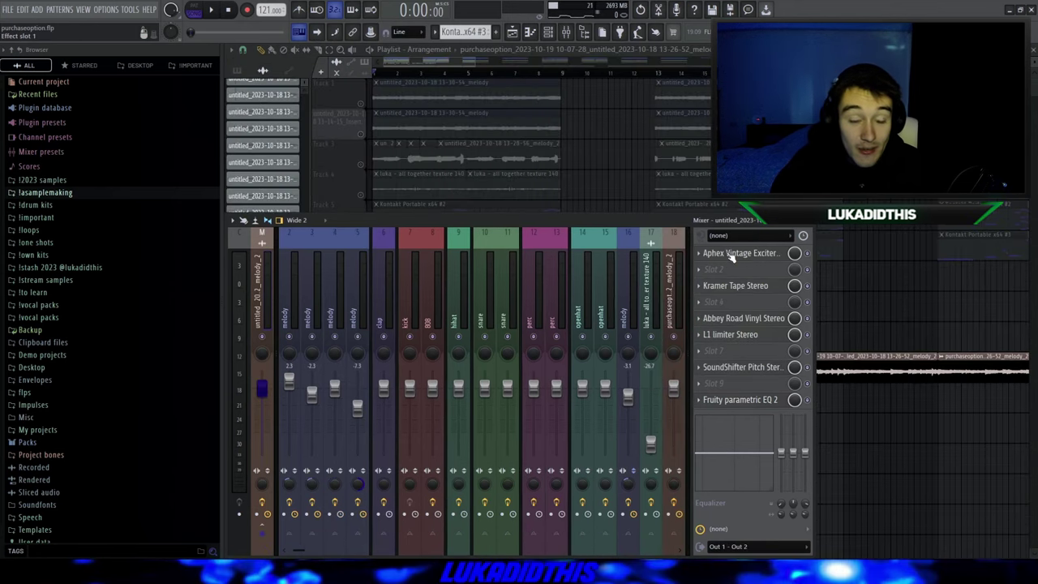
Step: Inspect the Aphex Vintage Exciter, Kramer Tape and Abbey Road Vinyl settings on the master mixer track
left_click(732, 254)
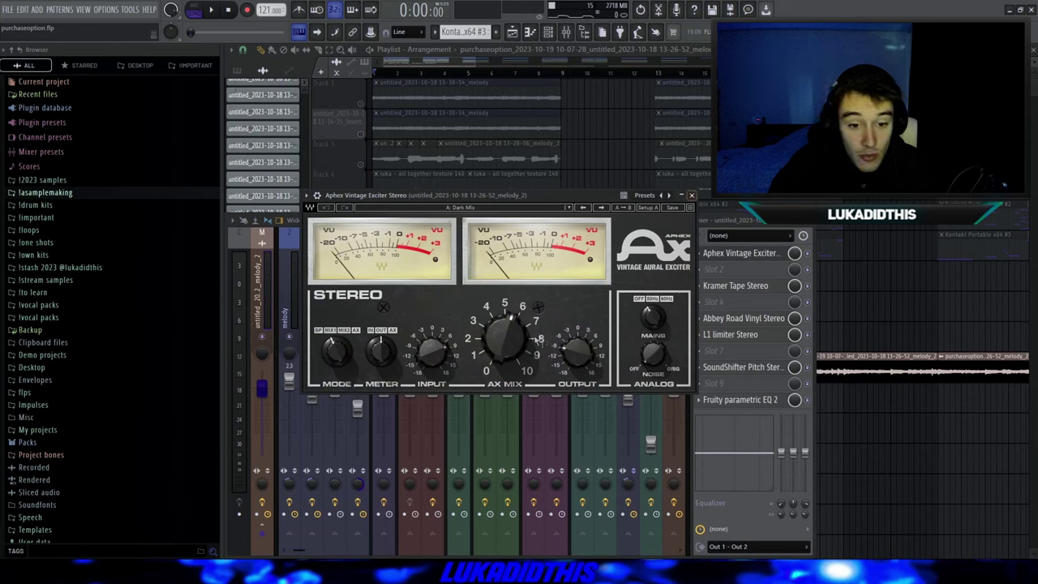
left_click(735, 286)
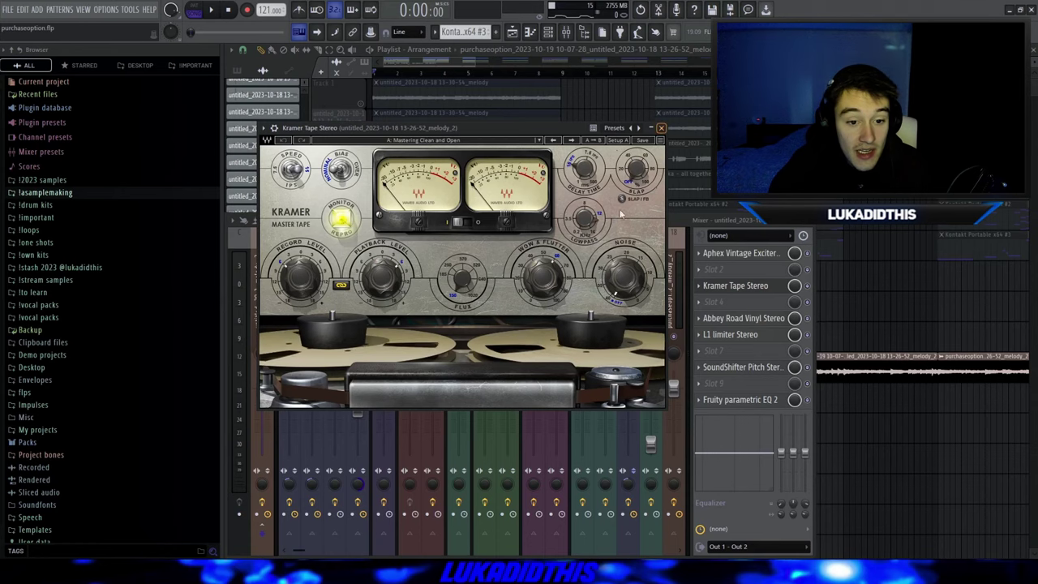
left_click(743, 318)
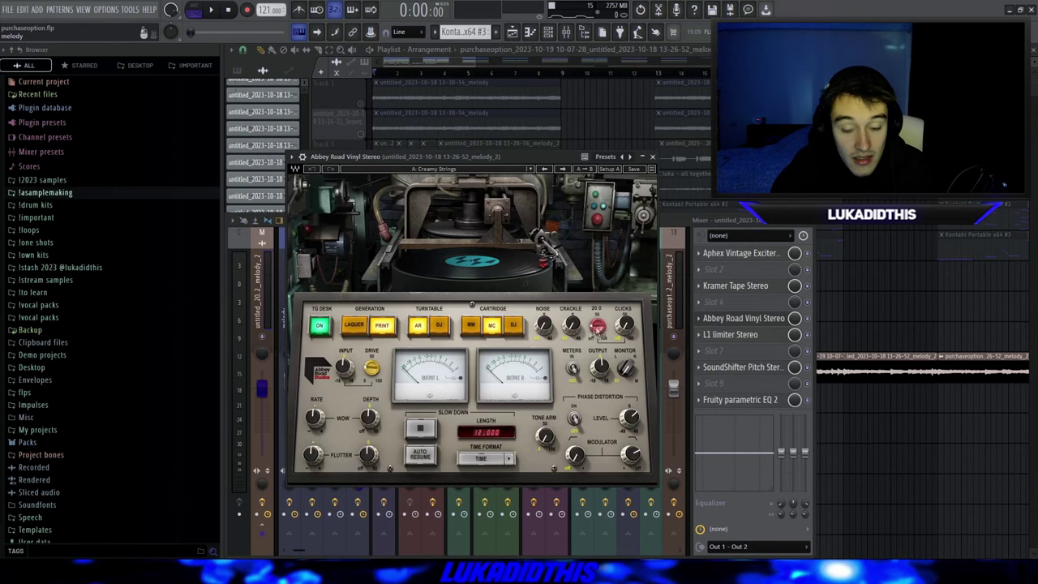
left_click(653, 156)
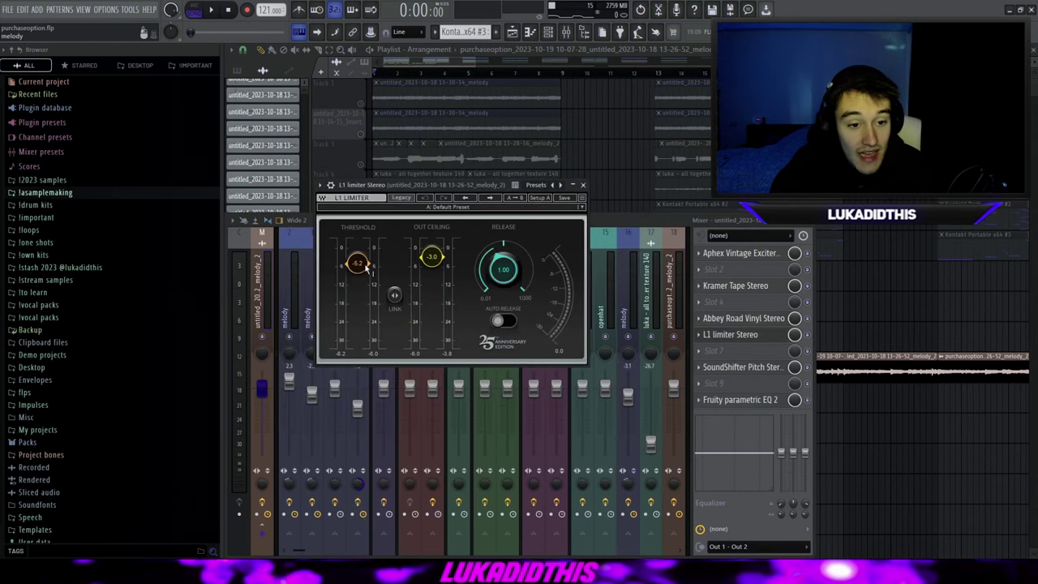
Step: Inspect the L1 limiter, SoundShifter Pitch and Fruity parametric EQ 2 settings on the master mixer track
left_click(585, 185)
left_click_drag(306, 103, 473, 229)
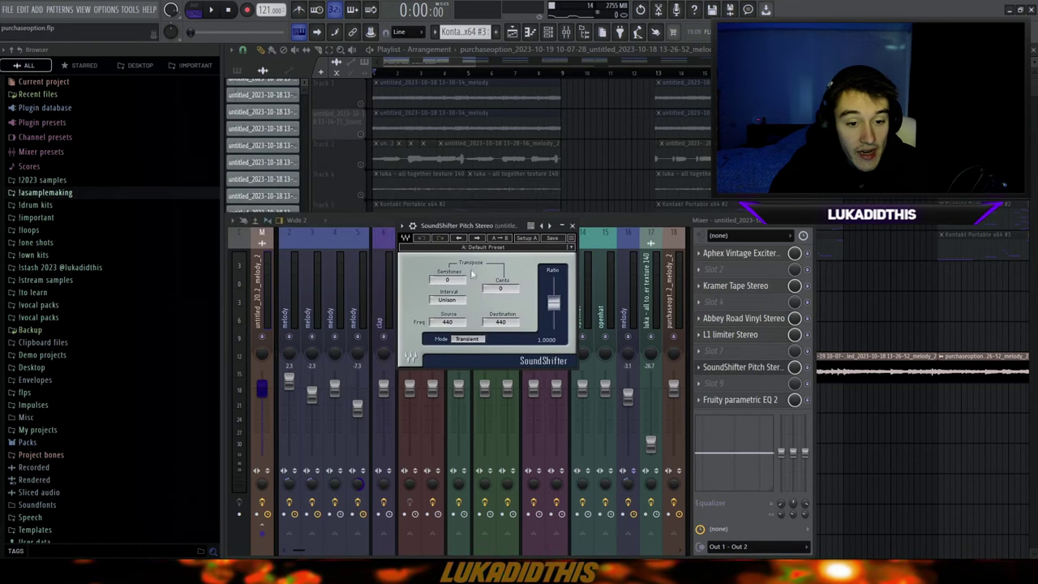
left_click(572, 226)
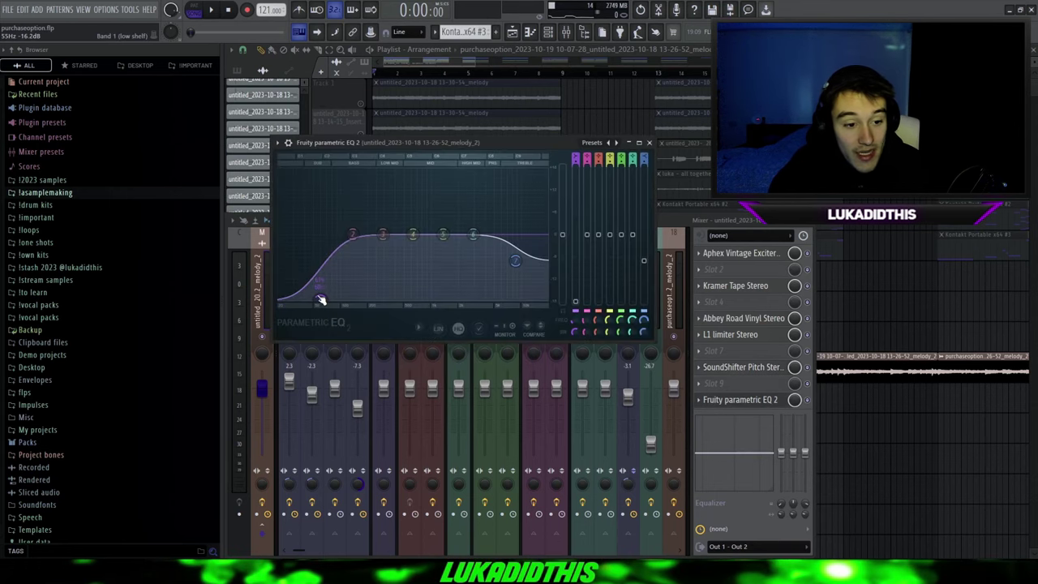
left_click(649, 142)
key("F9")
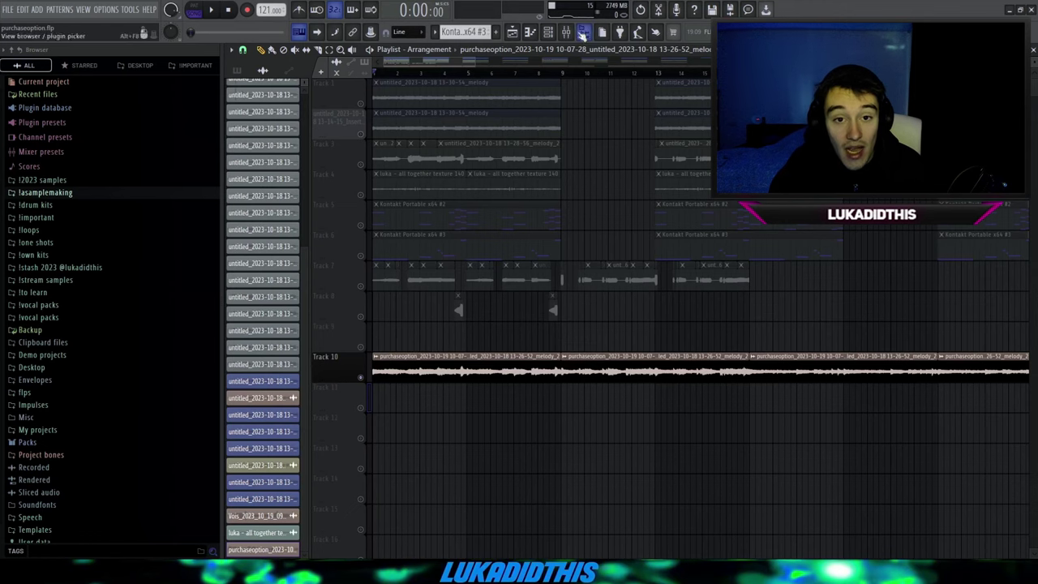
left_click(567, 34)
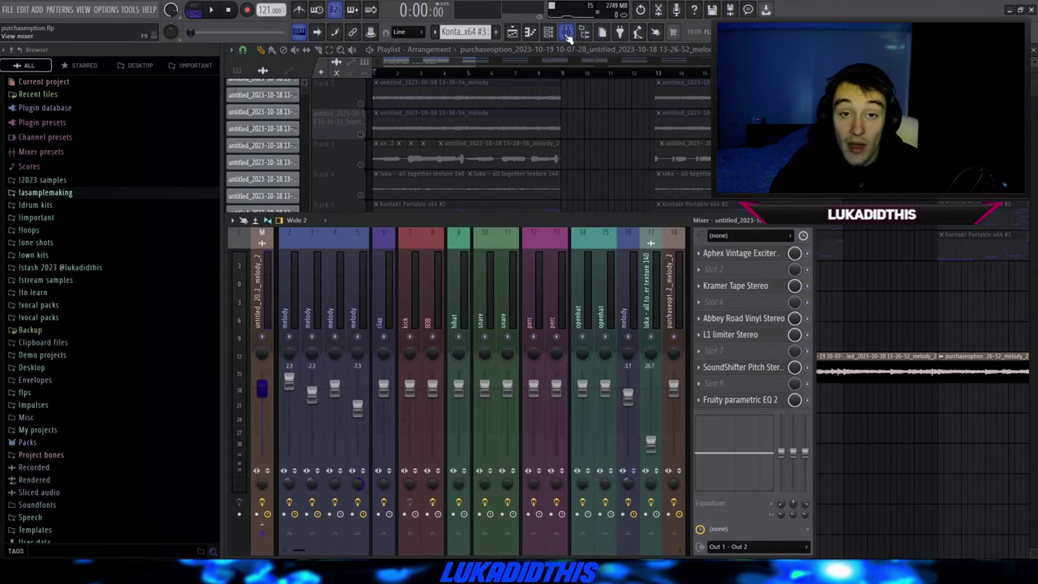
left_click(567, 34)
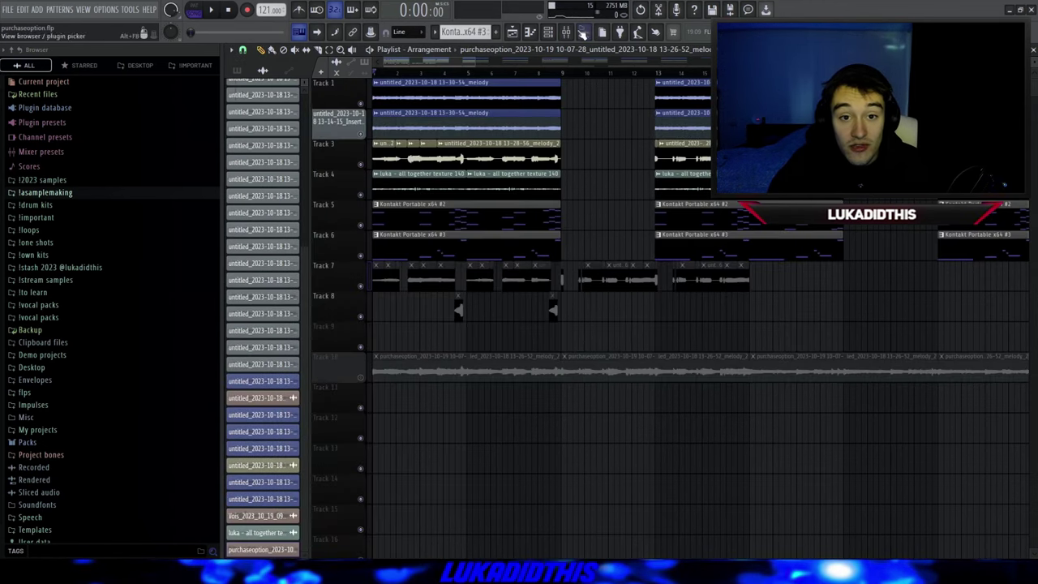
left_click(566, 34)
key("F9")
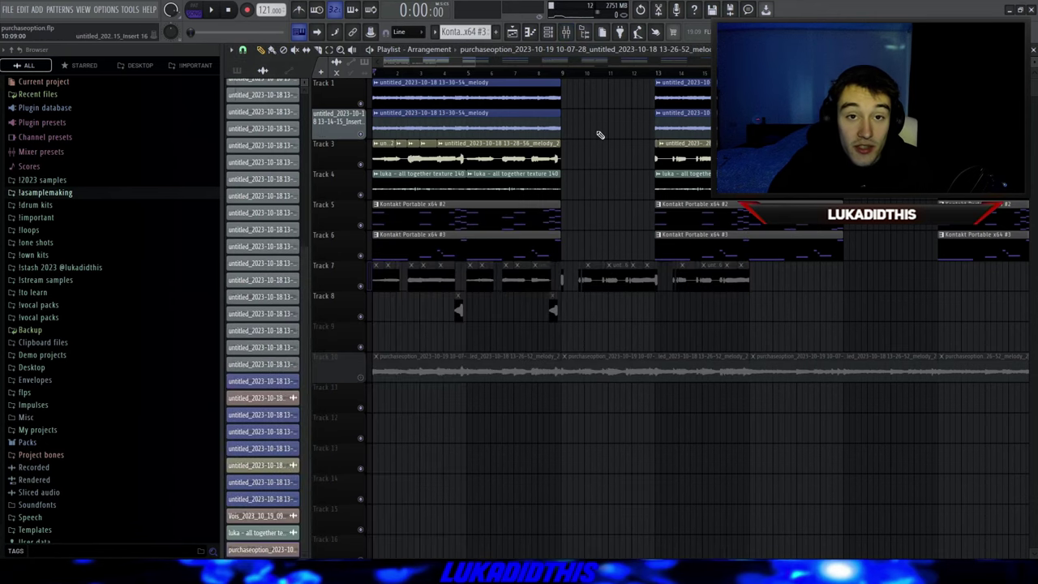
Step: Inspect the pitch and time-stretching settings of the resampled purchaseoption clip on Track 10
key("space")
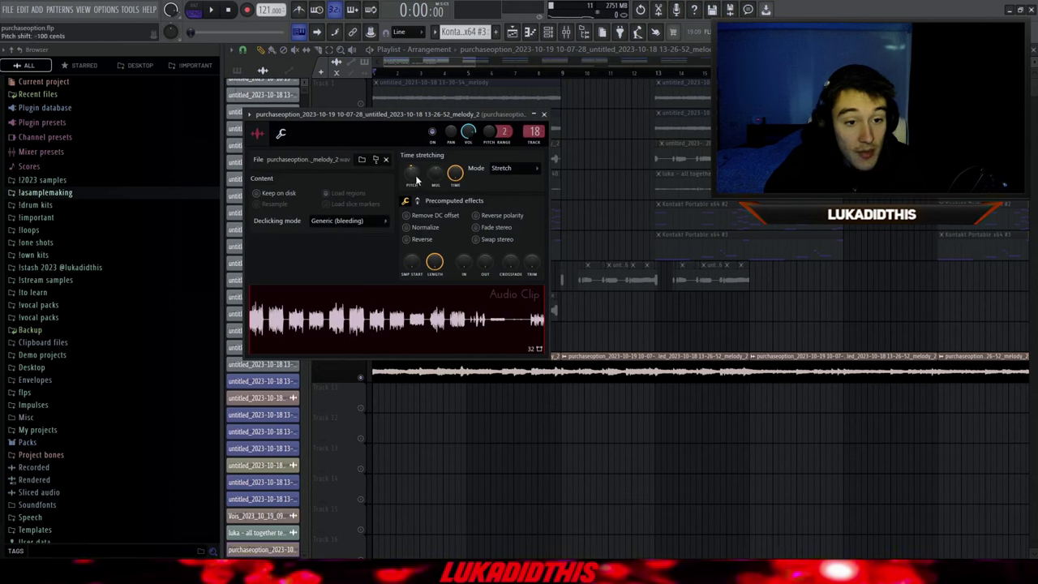
key("Escape")
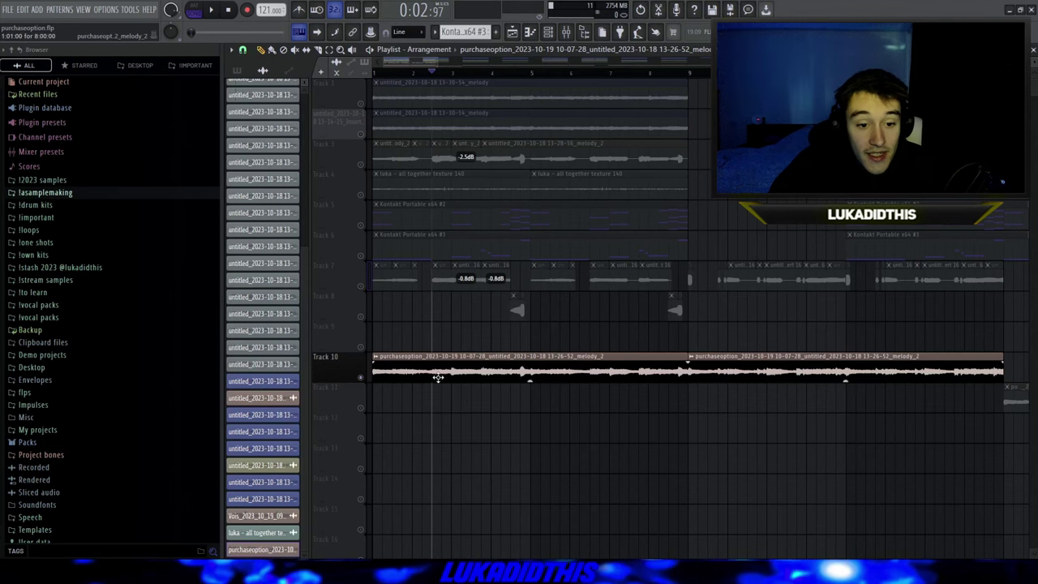
Step: Mark the time range from 2:09:00 to 3:01:00 on the playlist timeline and deselect the clips within it
scroll(414, 364, "up", 3)
left_click_drag(463, 76, 514, 75)
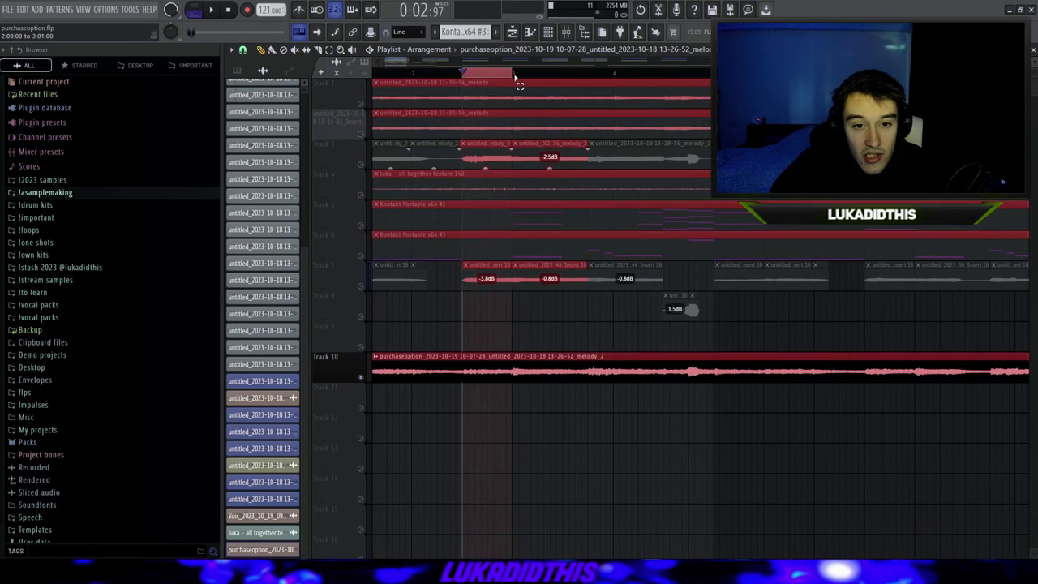
scroll(463, 399, "up", 1)
key("ctrl+d")
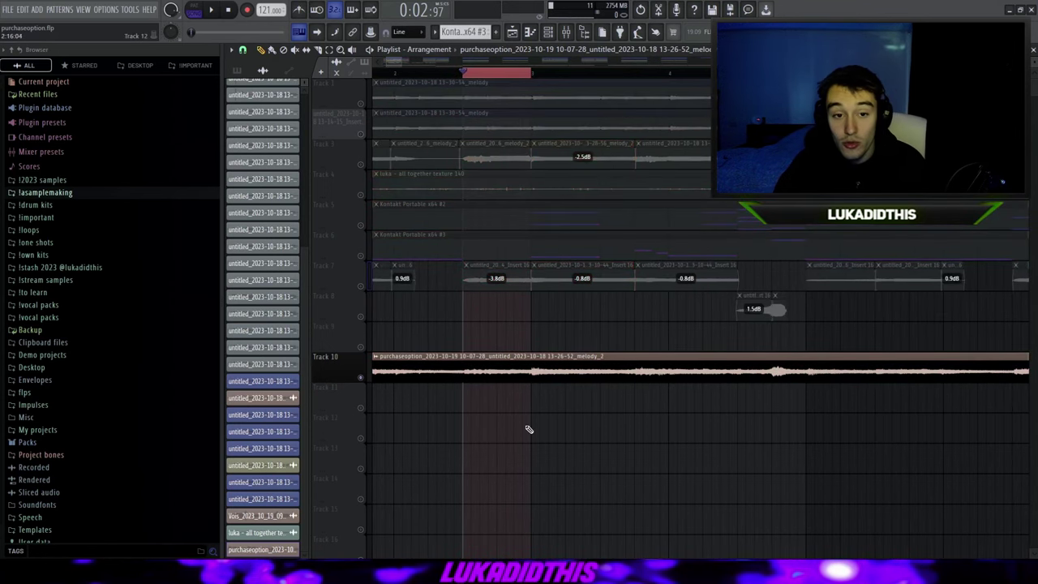
scroll(472, 326, "down", 3)
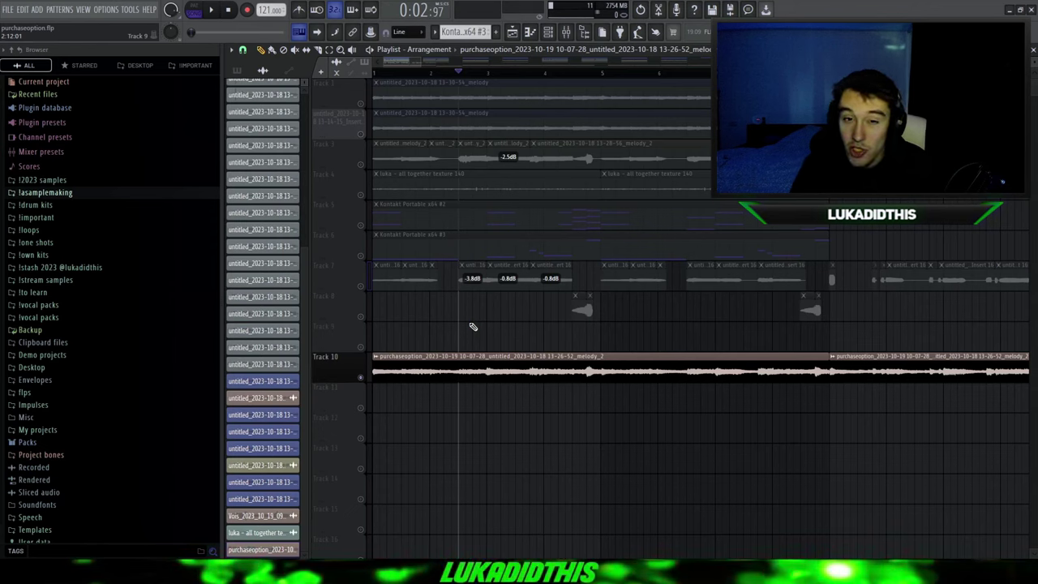
Step: Play the resampled purchaseoption clip on Track 10 from the start through the opening bars, and stop playback
key("space")
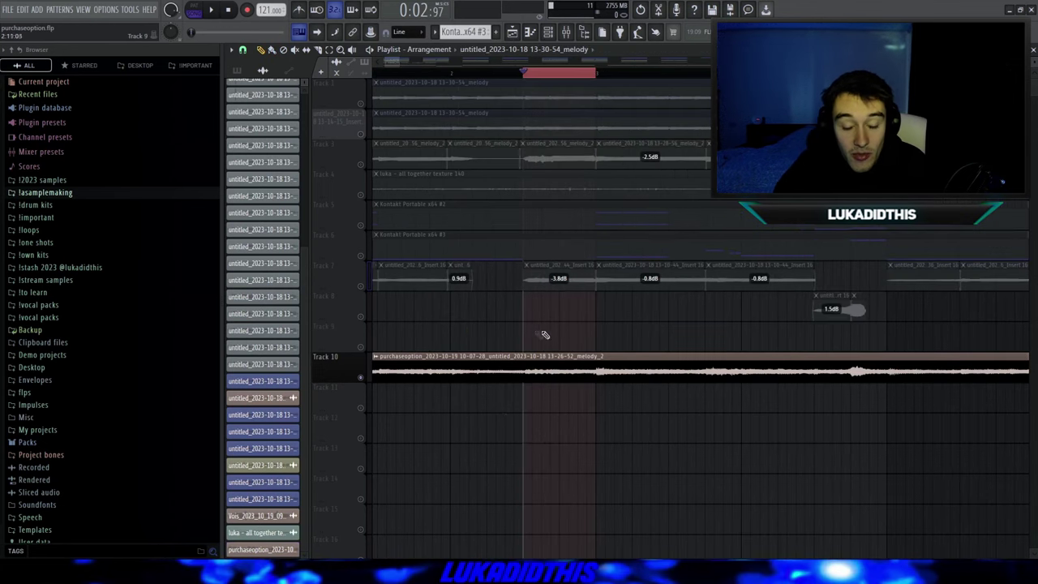
scroll(519, 341, "down", 3)
key("space")
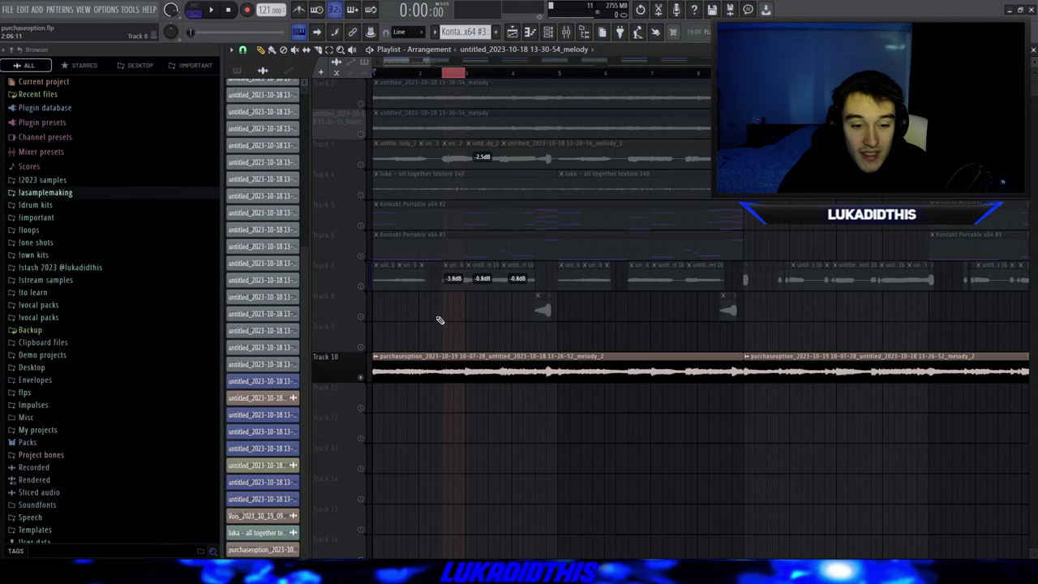
scroll(439, 320, "down", 1)
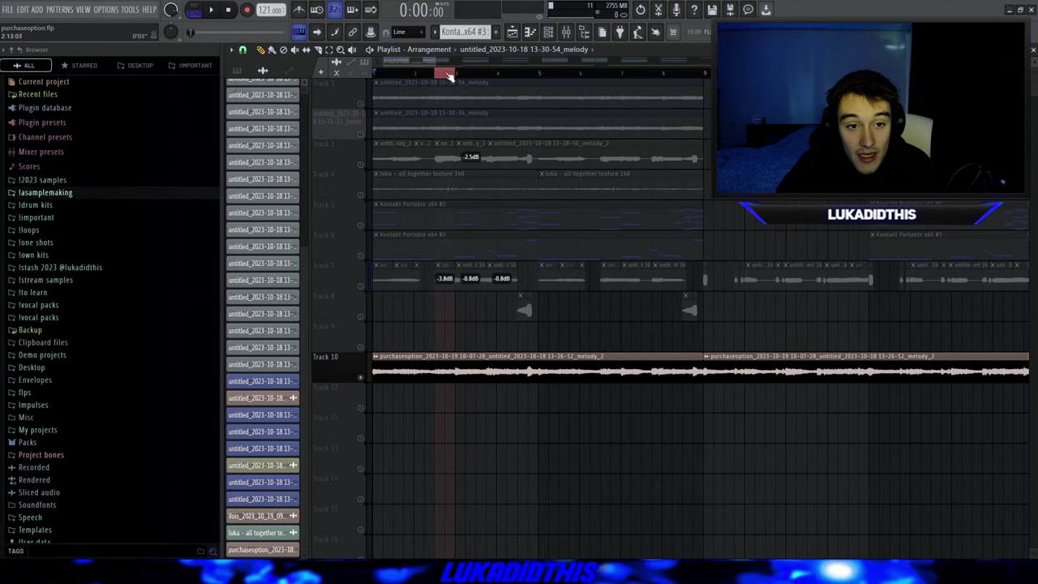
key("space")
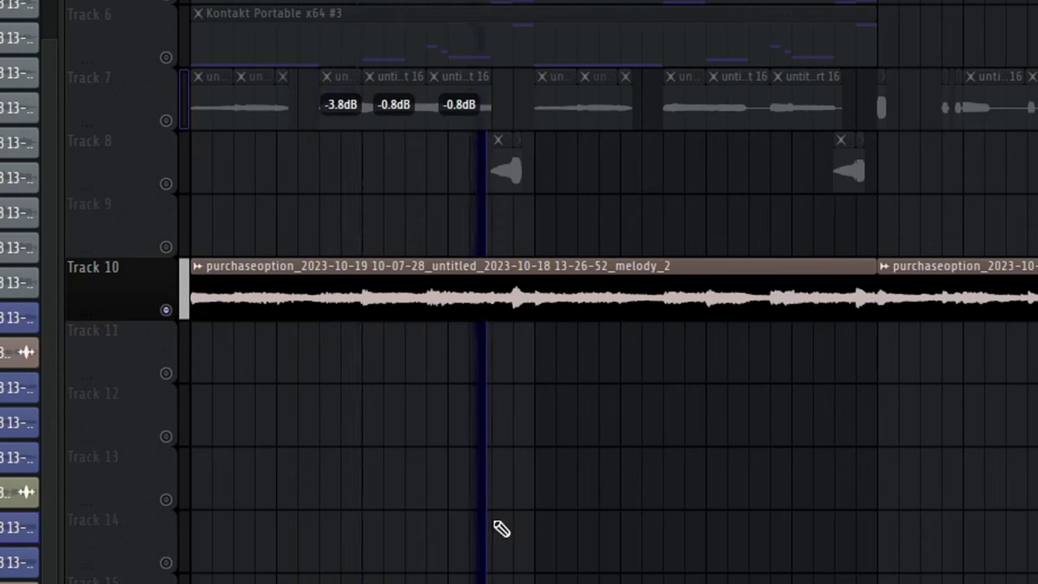
key("space")
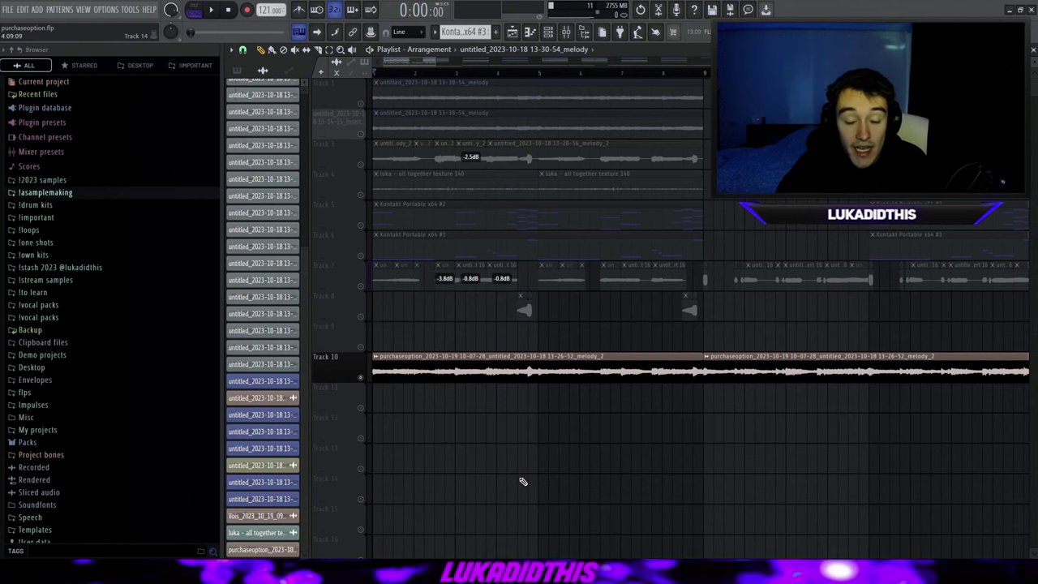